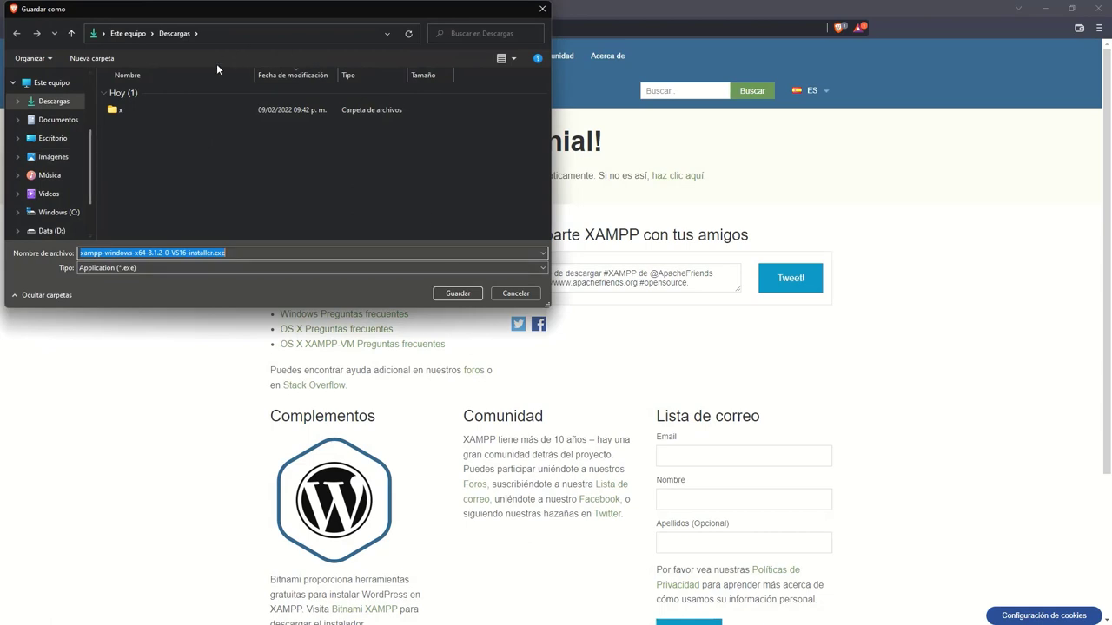
# Save the XAMPP installer xampp-windows-x64-8.1.2-0-VS16-installer.exe to the Descargas folder.
pyautogui.click(457, 293)
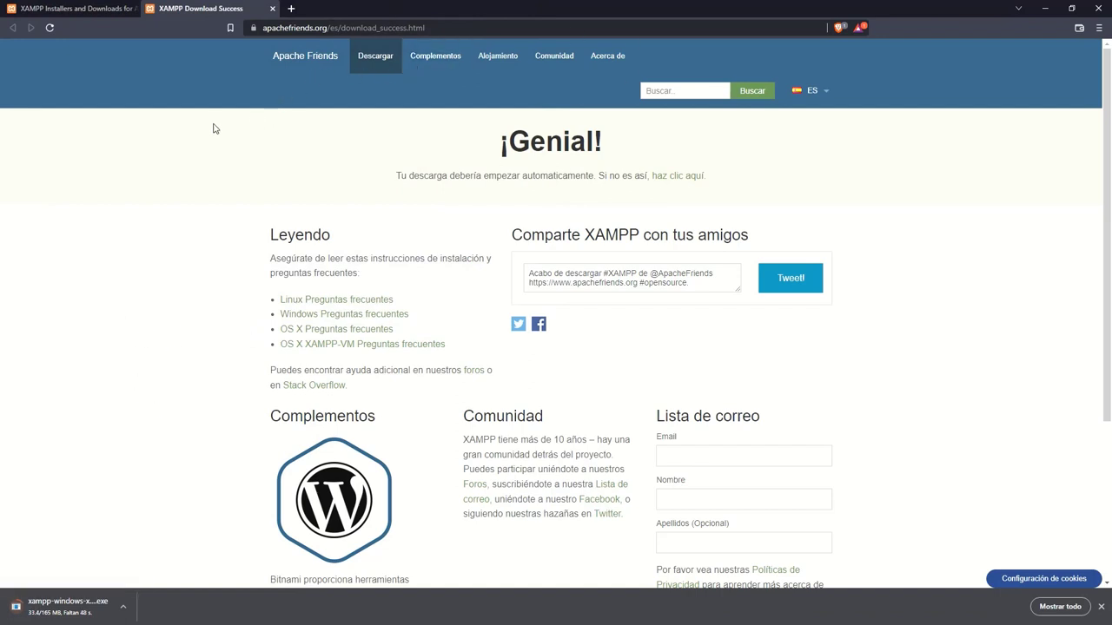
# Search the web for "composer" in a new tab and open the official site's download page.
pyautogui.click(291, 8)
pyautogui.write('composer')
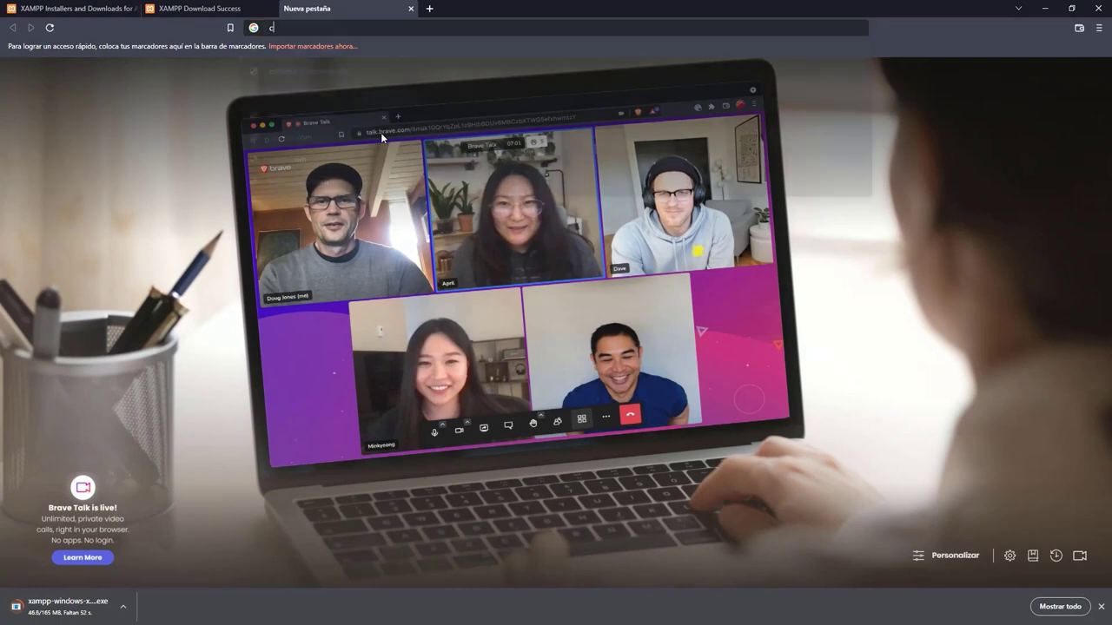
pyautogui.press('Return')
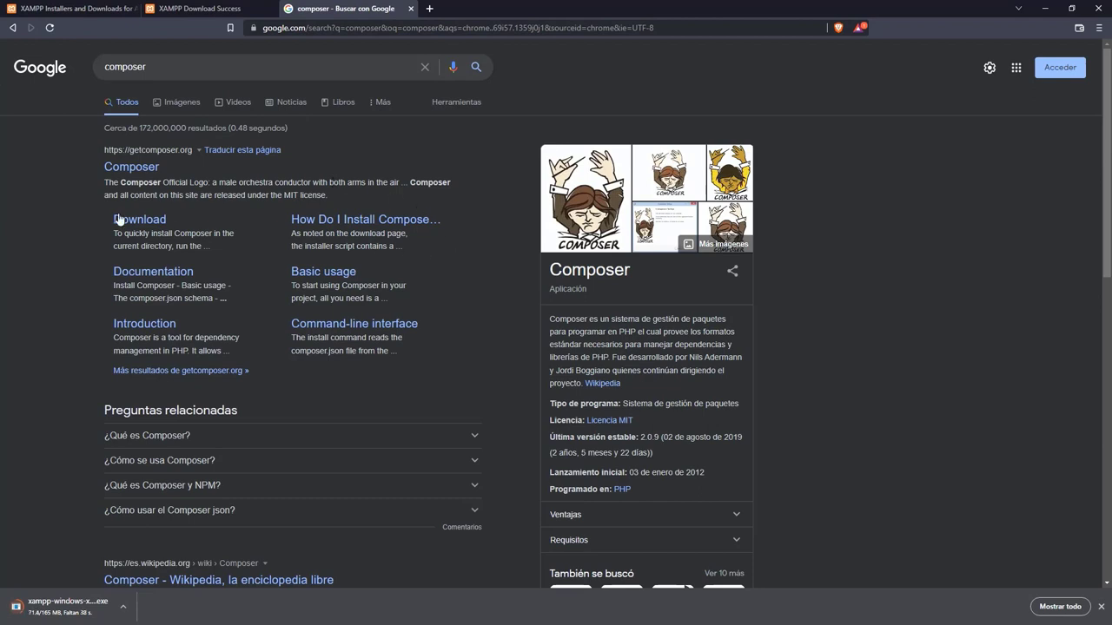
pyautogui.click(131, 167)
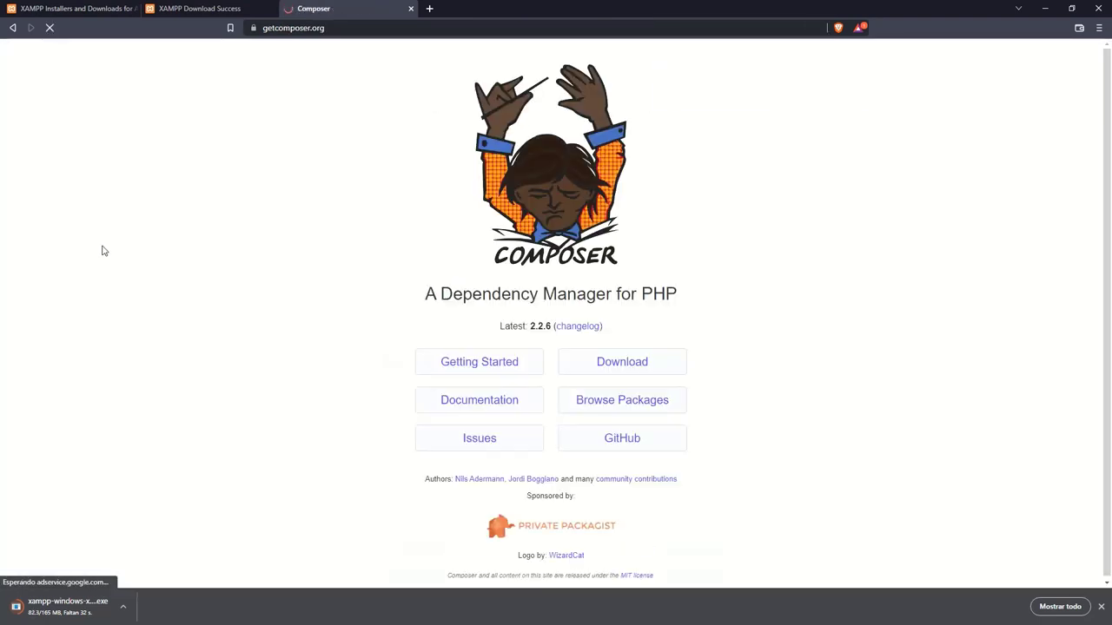
pyautogui.click(638, 368)
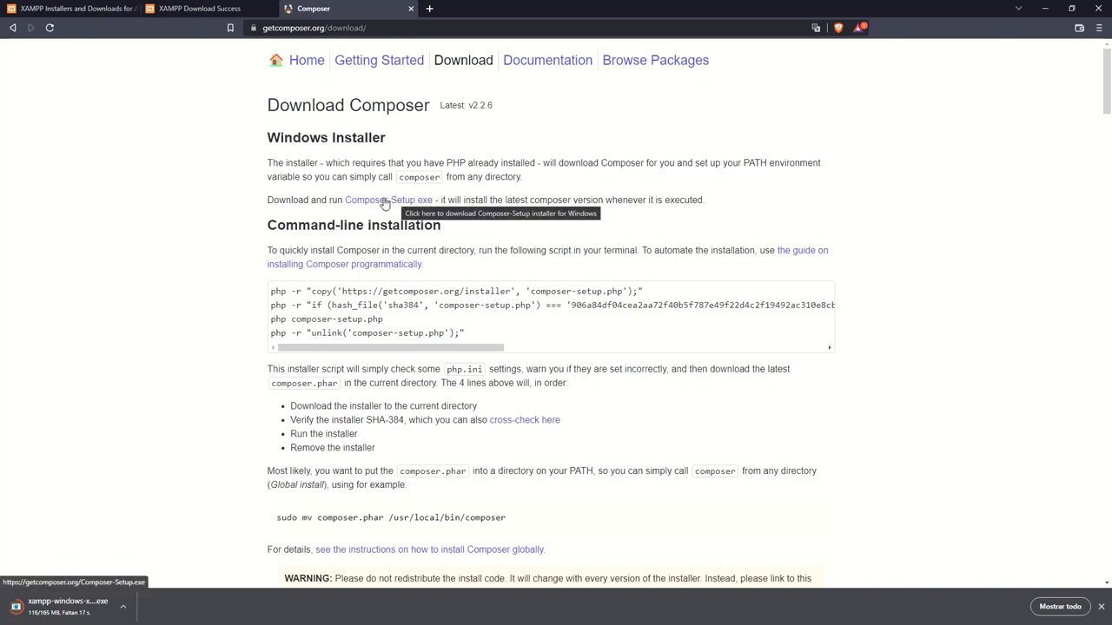
# Download Composer-Setup.exe to the Descargas folder and open that folder in the file explorer.
pyautogui.click(385, 203)
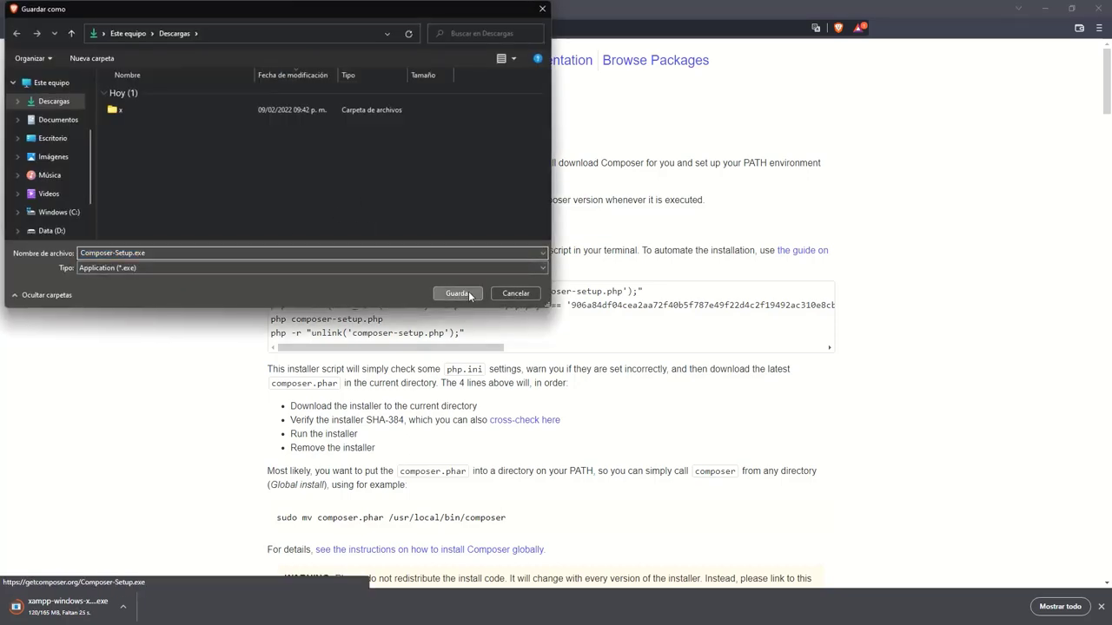
pyautogui.click(458, 294)
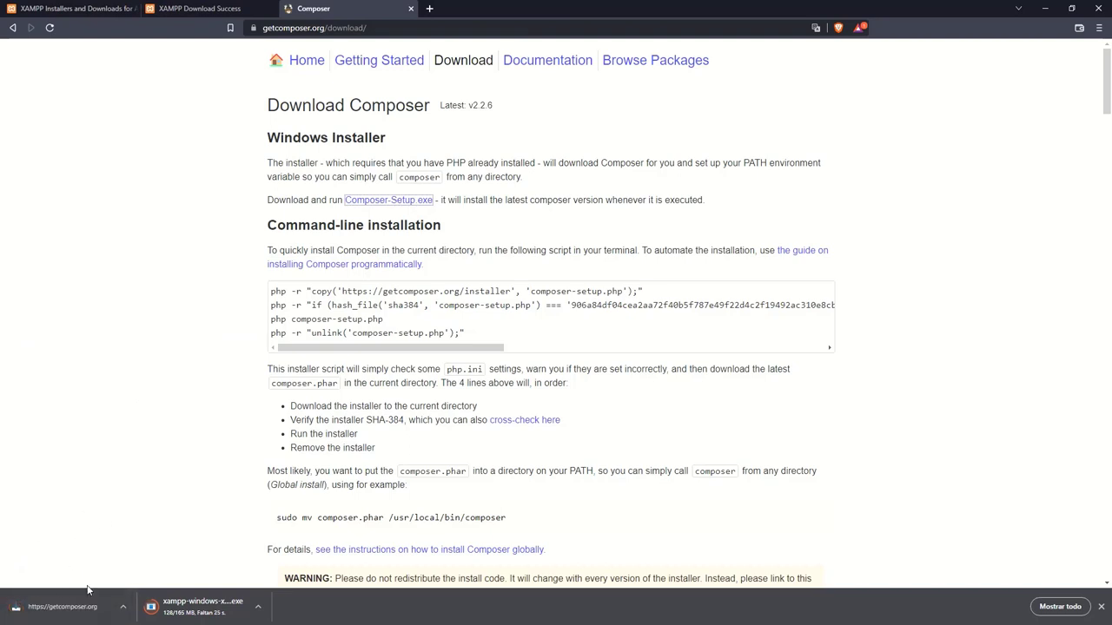
pyautogui.click(61, 606)
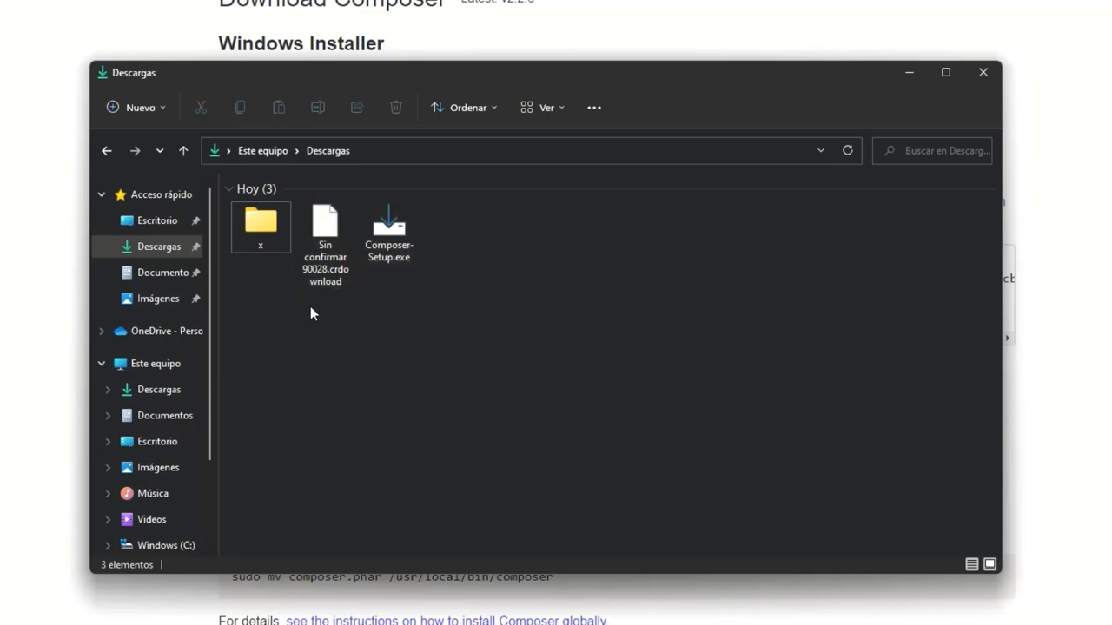
pyautogui.doubleClick(336, 270)
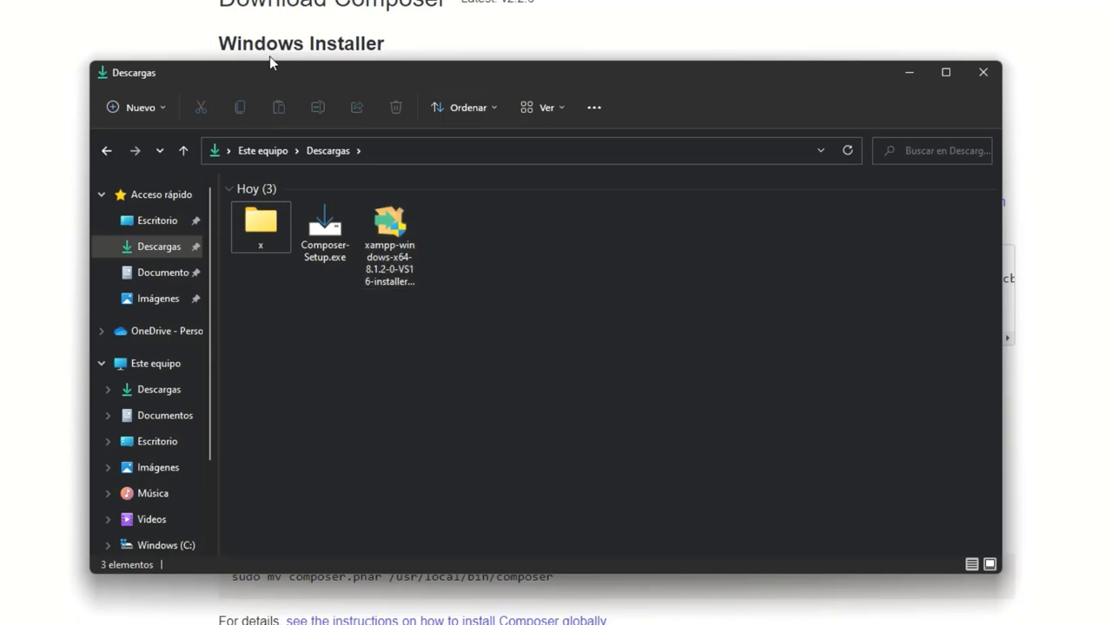
# Examine the computer's drives and the folders at the root of the Windows (C:) drive.
pyautogui.click(155, 365)
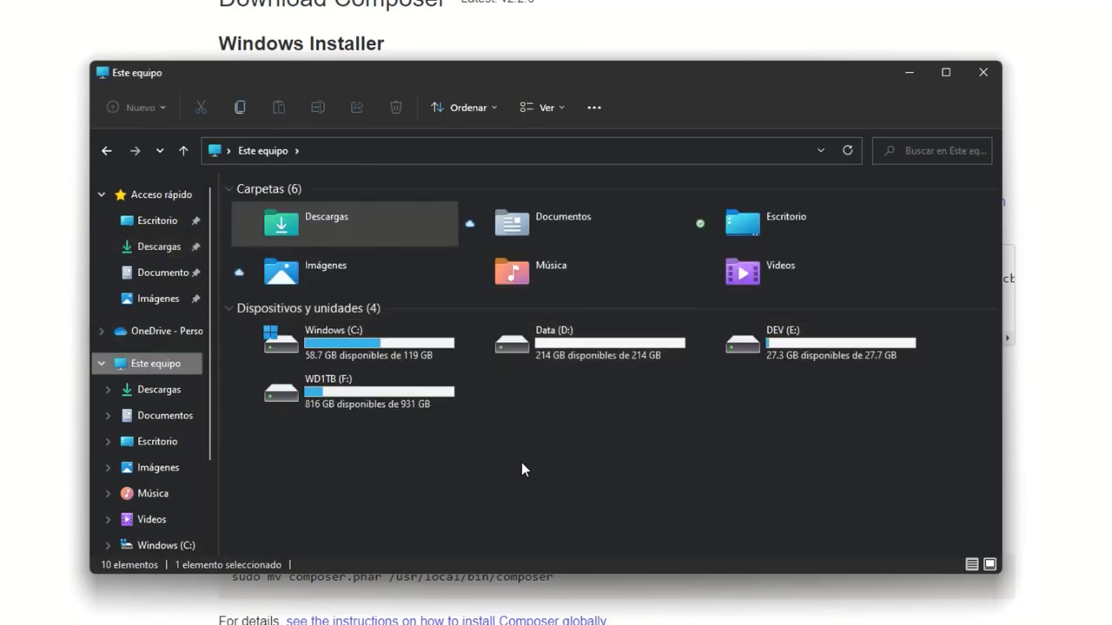
pyautogui.doubleClick(405, 342)
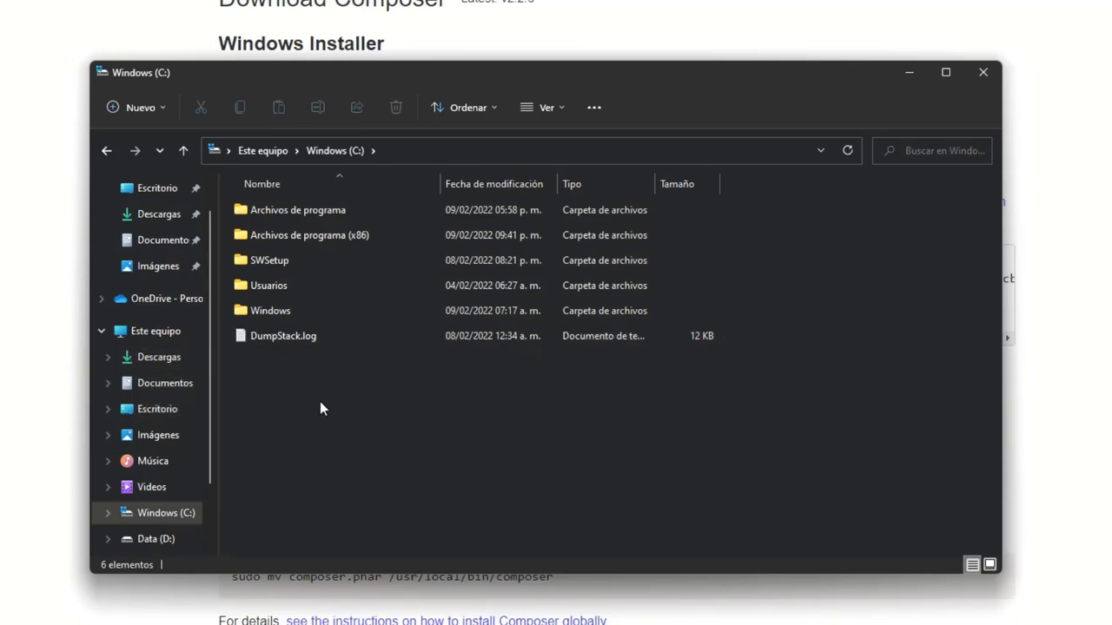
pyautogui.click(167, 330)
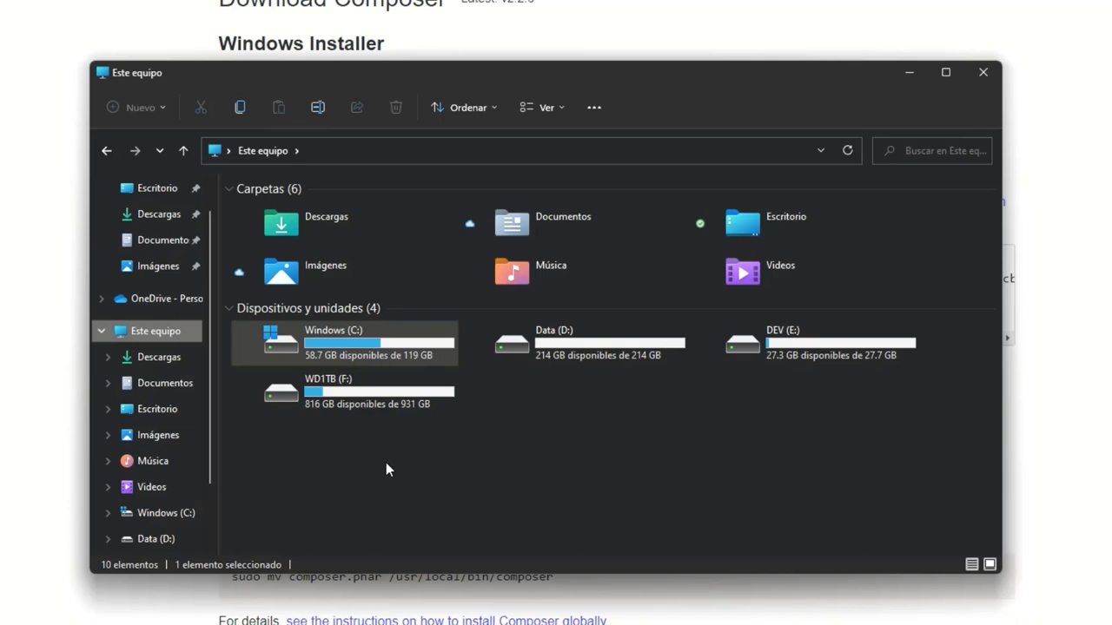
pyautogui.doubleClick(347, 343)
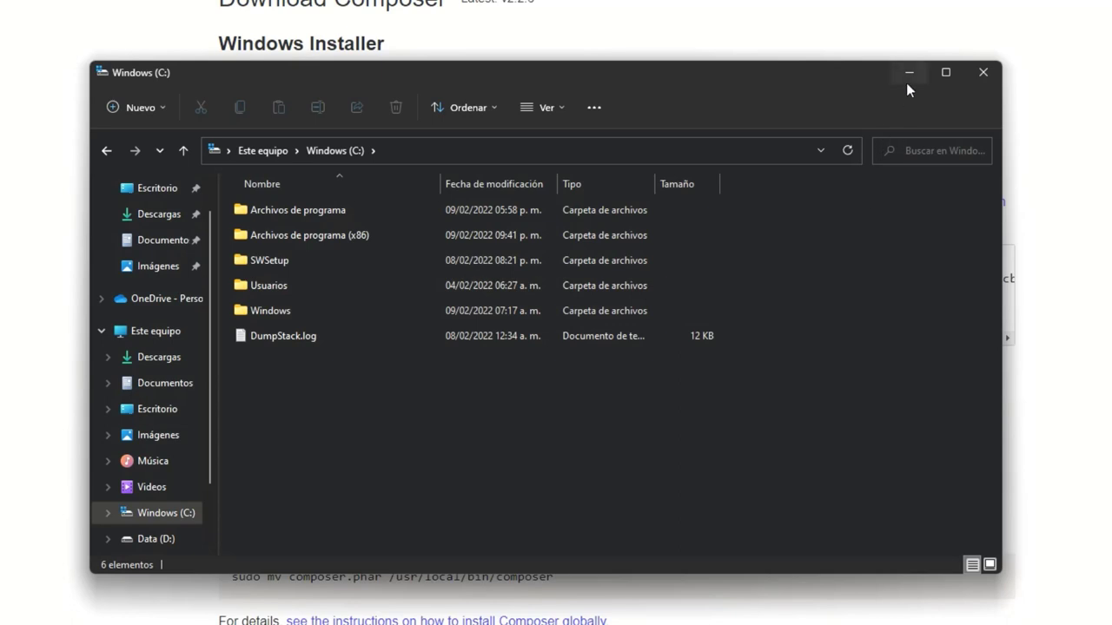
# Run the XAMPP installer from the Descargas folder and acknowledge its User Account Control warning.
pyautogui.click(169, 219)
pyautogui.click(268, 243)
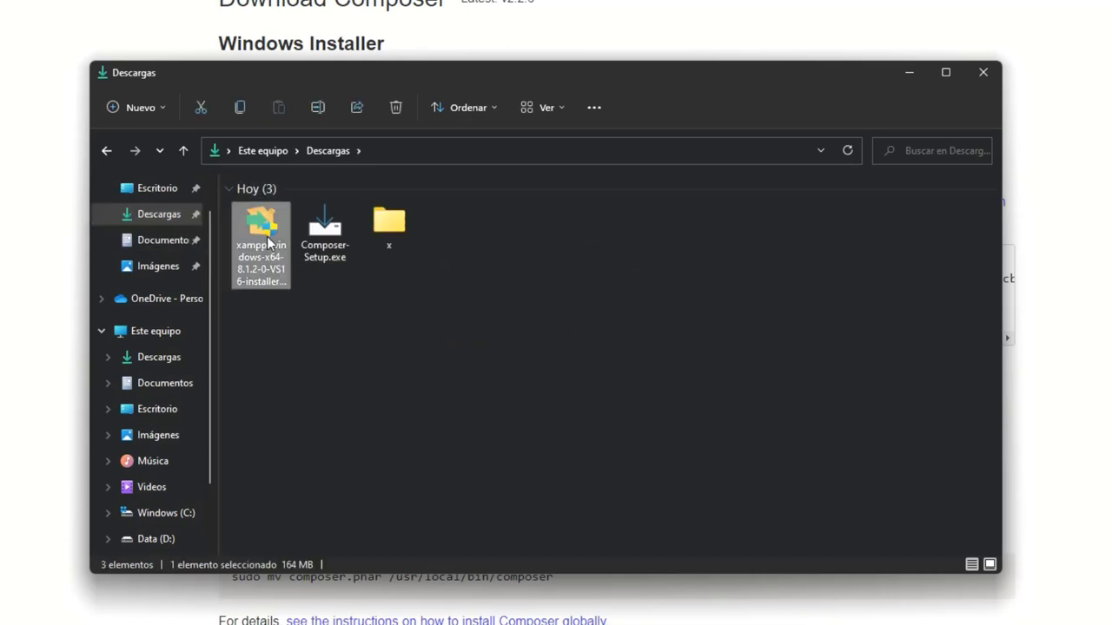
pyautogui.doubleClick(267, 243)
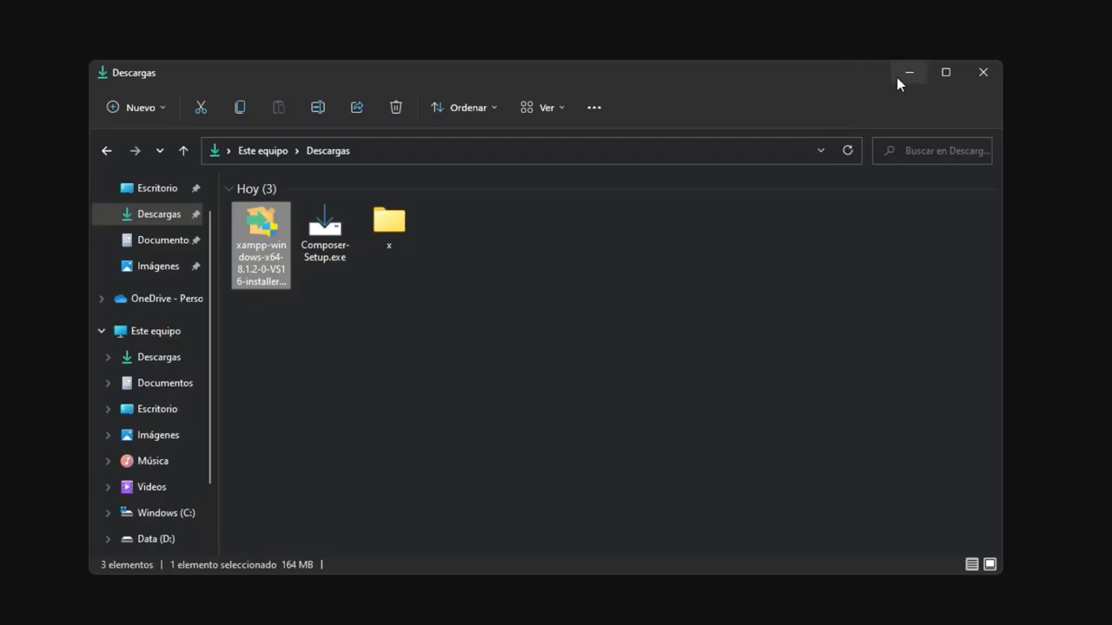
pyautogui.click(903, 73)
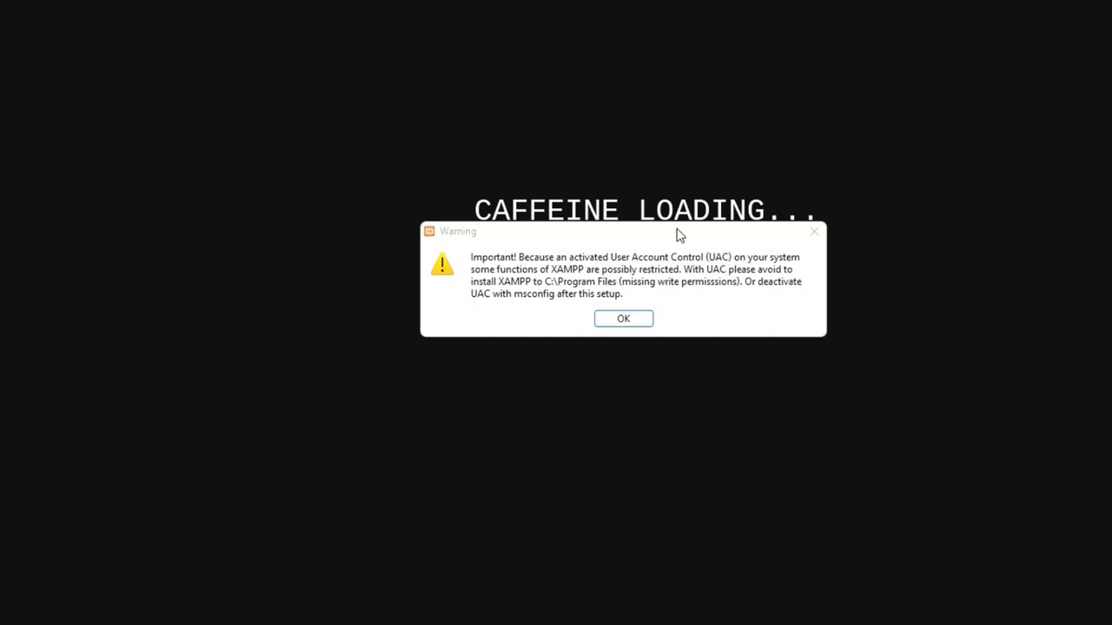
pyautogui.moveTo(678, 233)
pyautogui.mouseDown()
pyautogui.moveTo(682, 368)
pyautogui.moveTo(675, 220)
pyautogui.mouseUp()
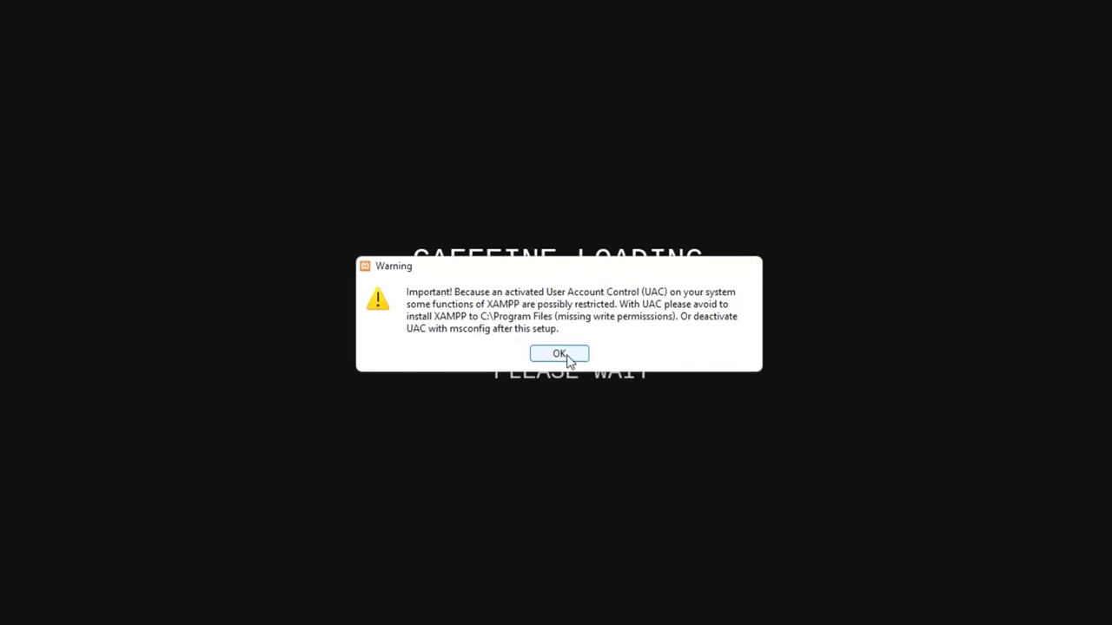
pyautogui.click(560, 355)
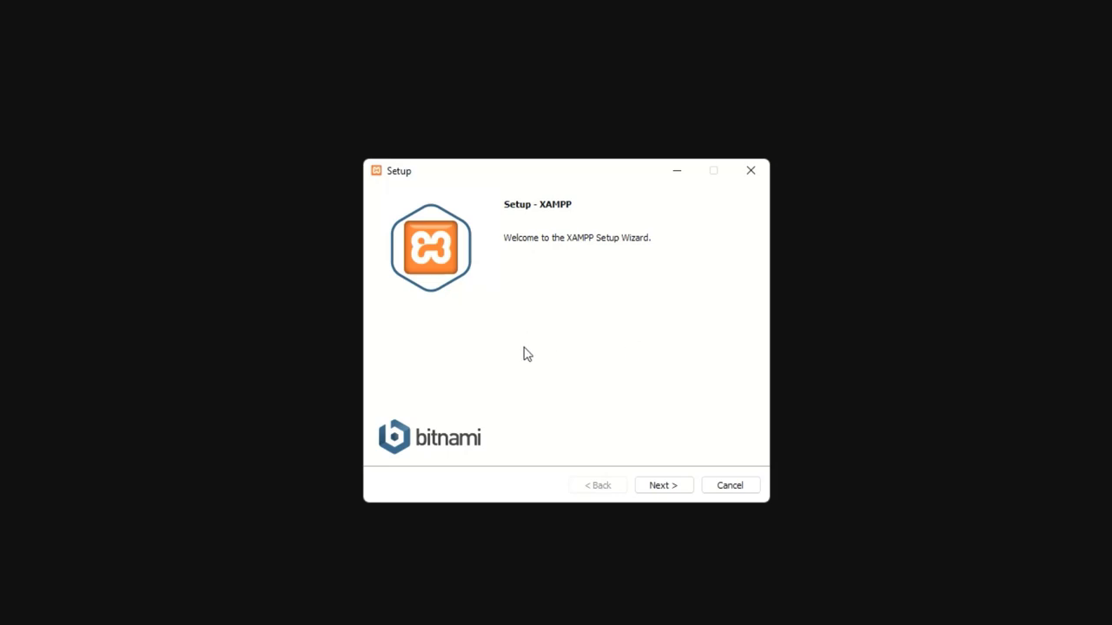
# Proceed through the XAMPP setup with all components selected and C:\xampp as the installation folder.
pyautogui.click(665, 486)
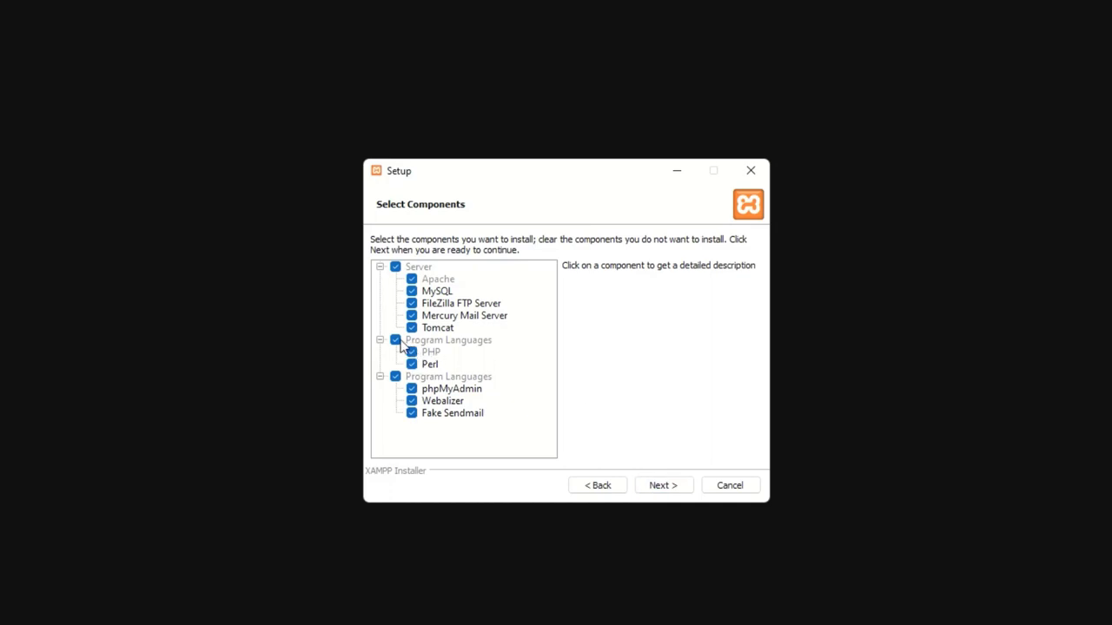
pyautogui.click(660, 488)
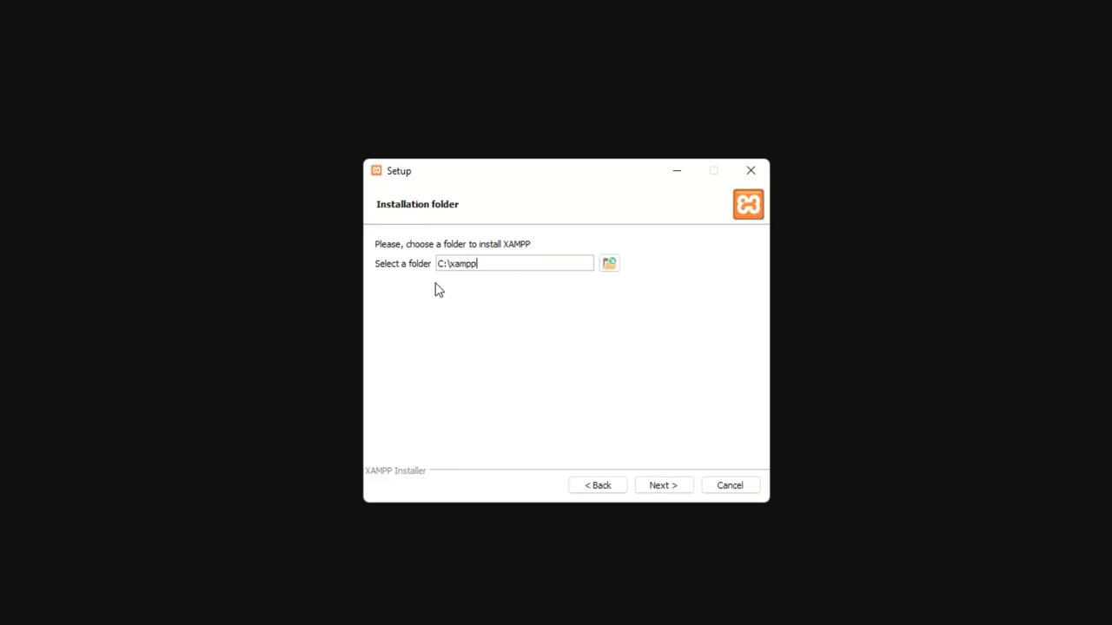
pyautogui.click(609, 265)
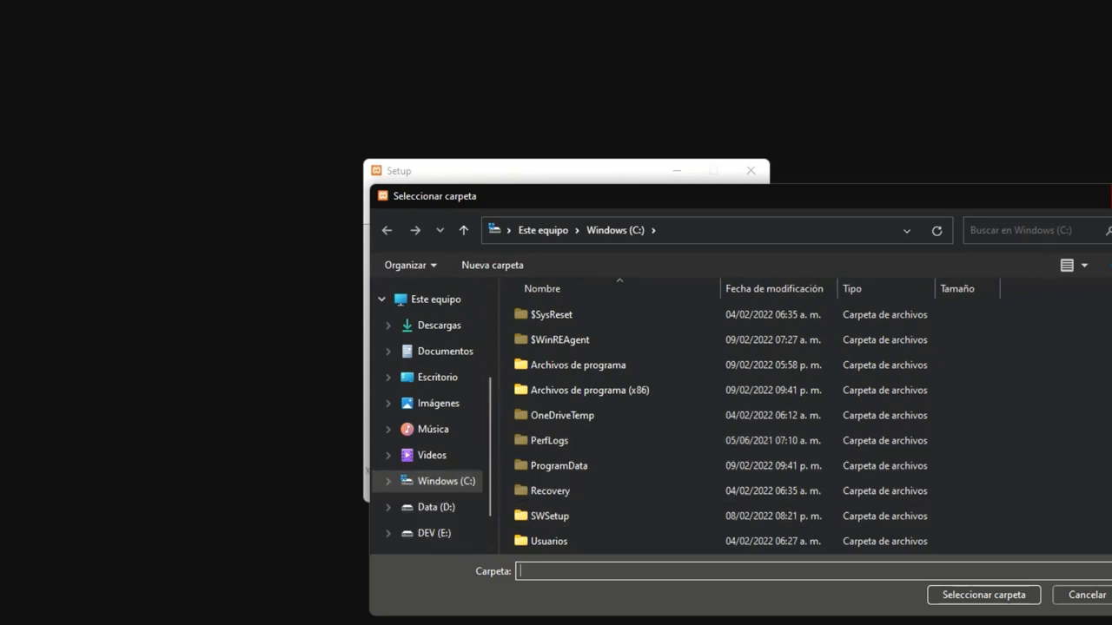
pyautogui.press('Escape')
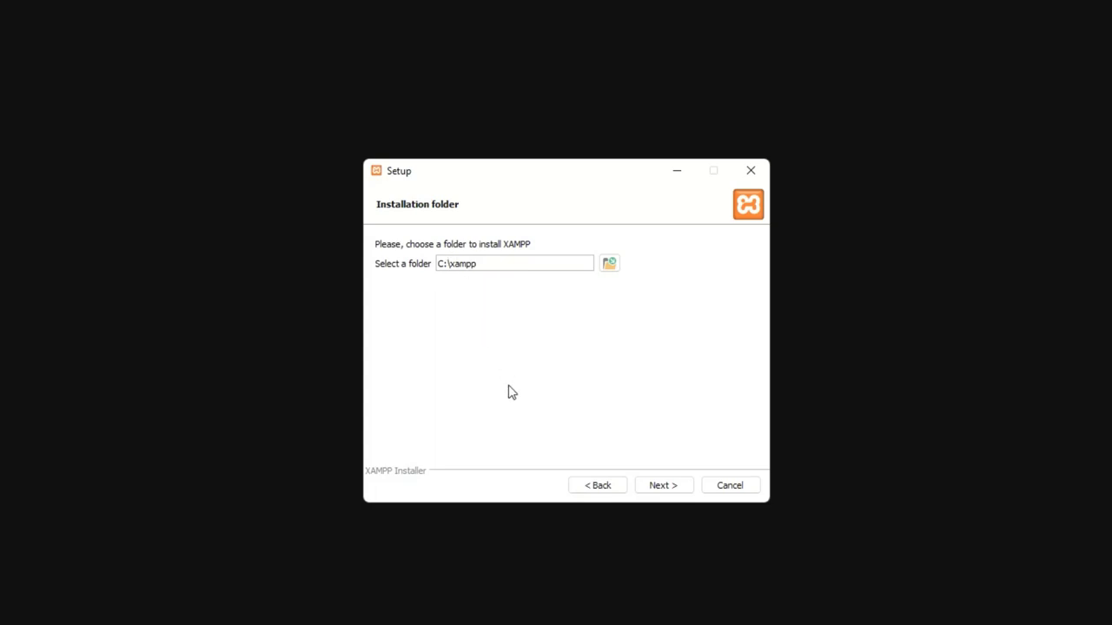
pyautogui.click(661, 487)
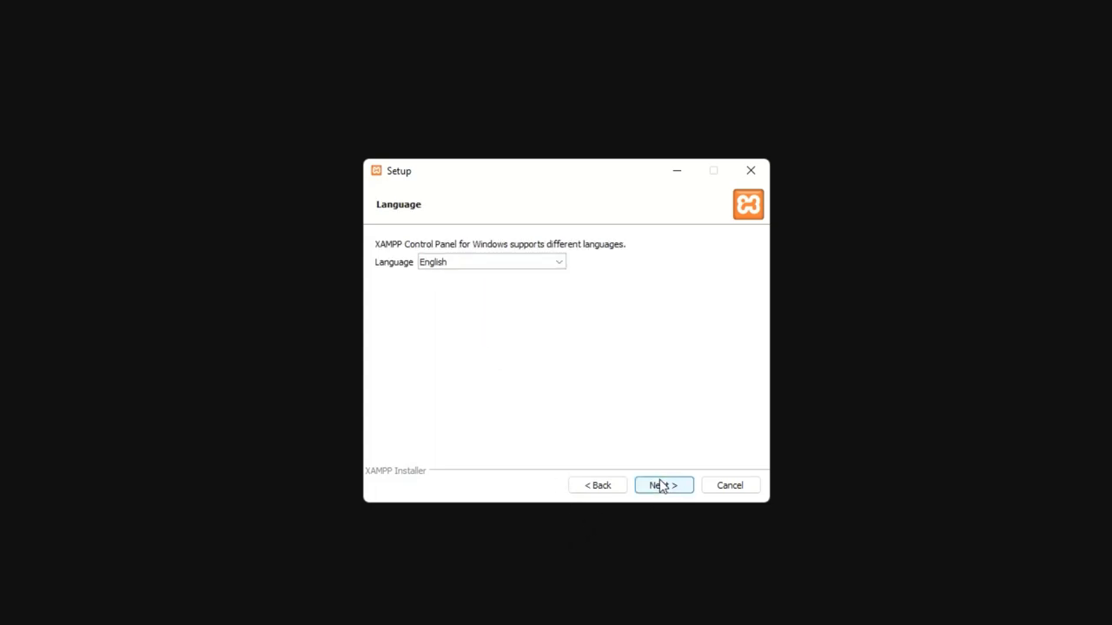
# Choose English as the XAMPP Control Panel language and continue the setup.
pyautogui.click(560, 263)
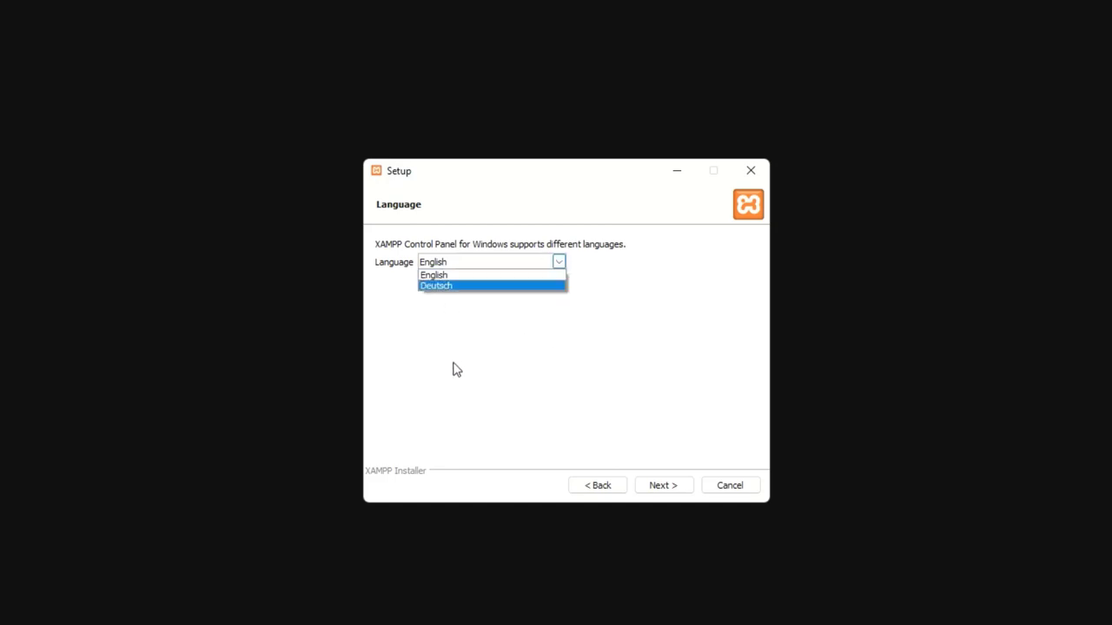
pyautogui.click(441, 275)
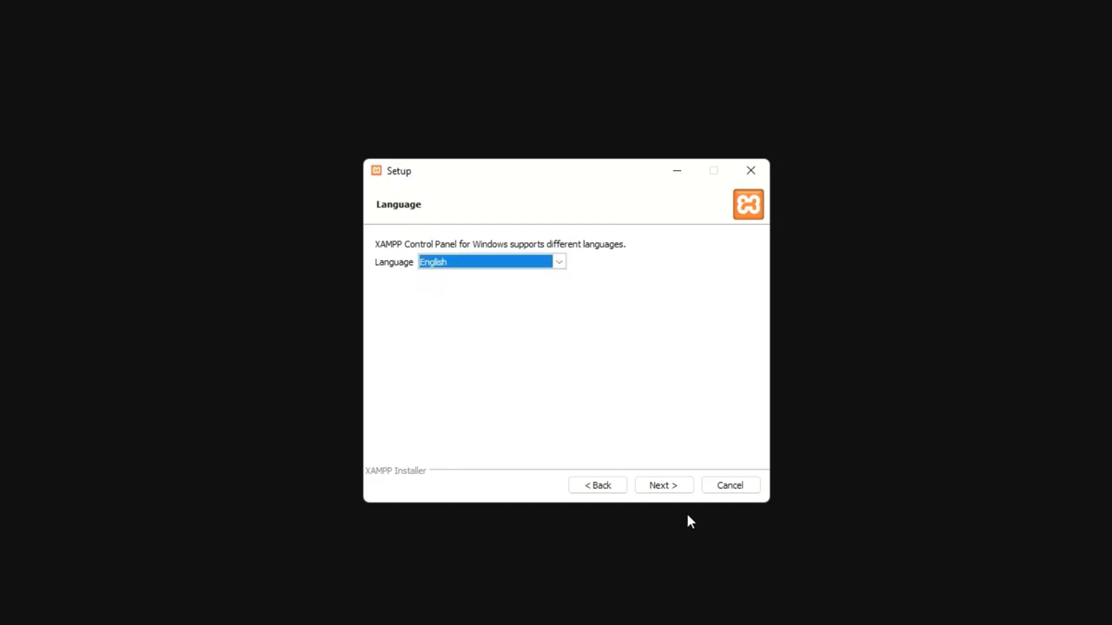
pyautogui.click(677, 487)
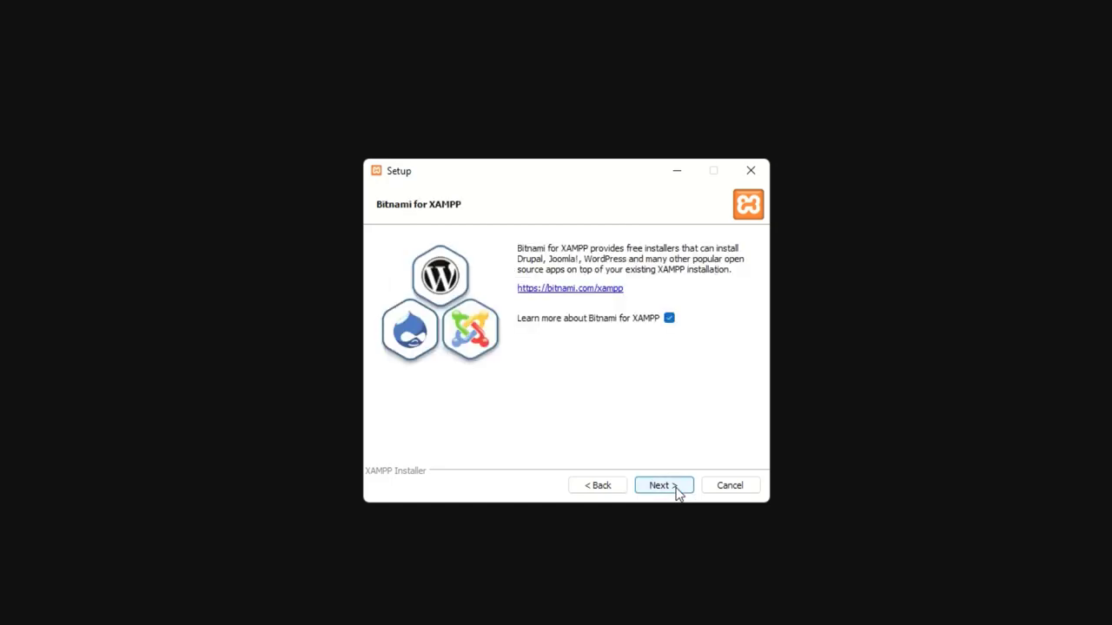
# Turn off the option to learn more about Bitnami for XAMPP and start the installation.
pyautogui.click(669, 318)
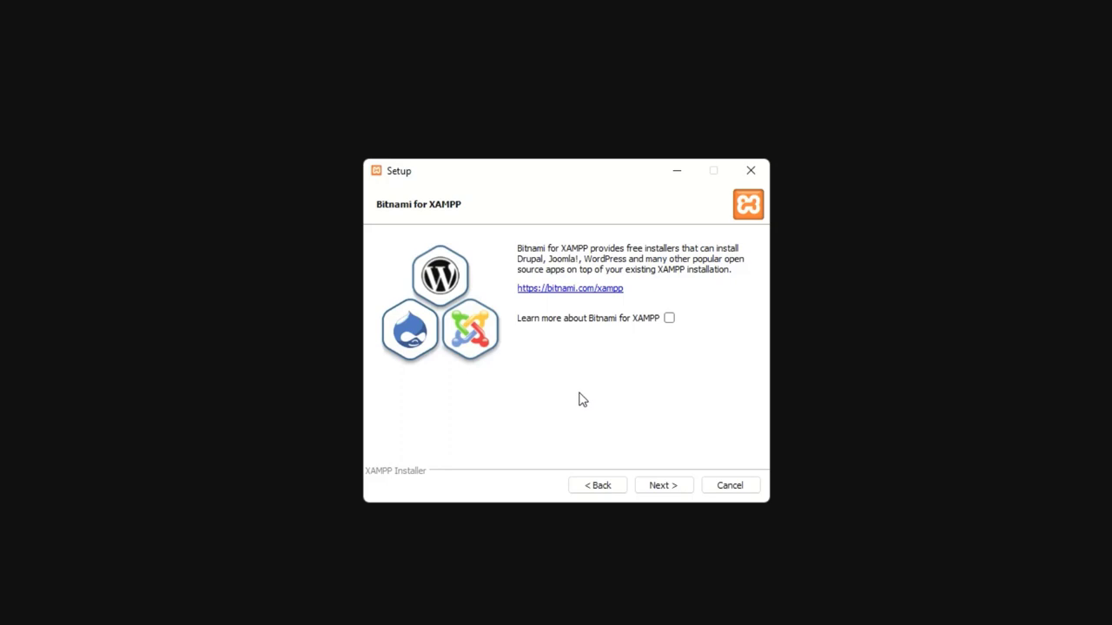
pyautogui.click(673, 494)
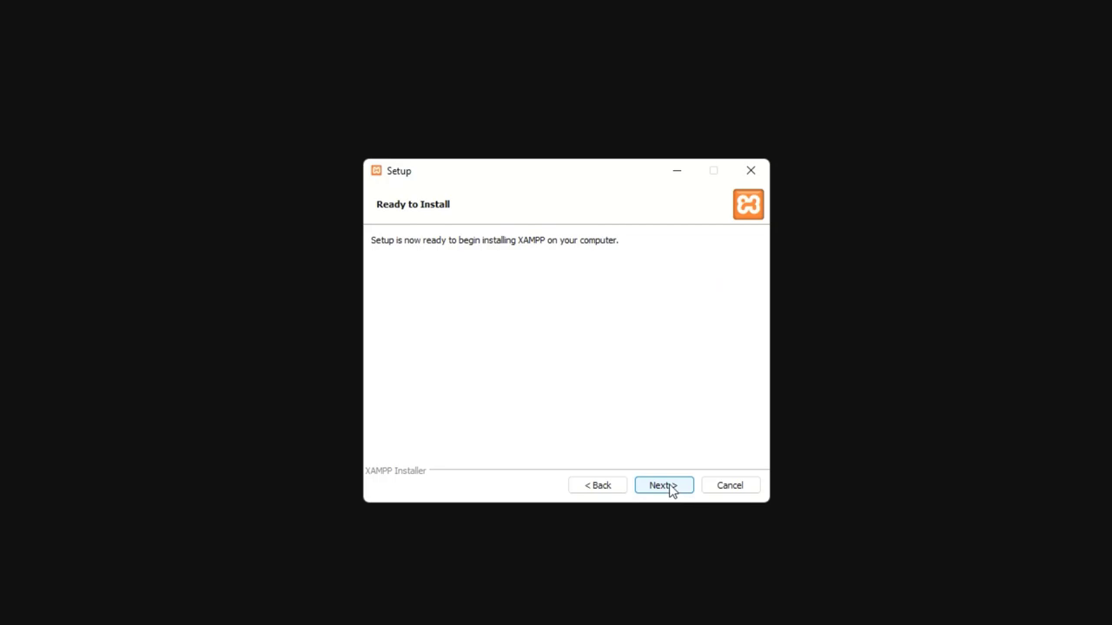
pyautogui.click(671, 491)
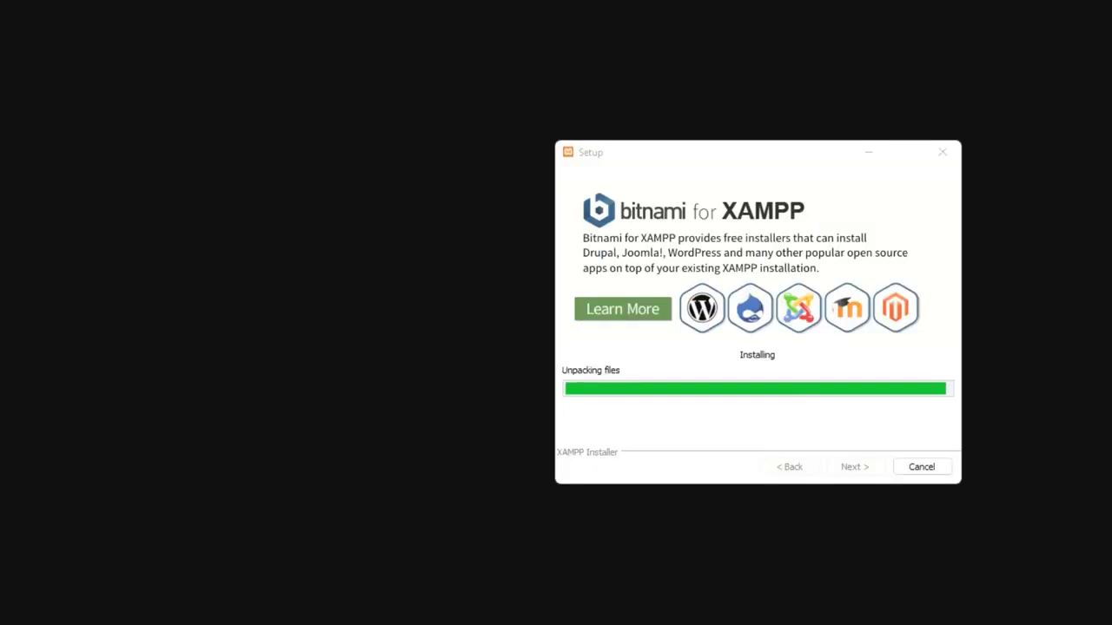
# Allow Apache HTTP Server through the Windows Defender firewall on both private and public networks.
pyautogui.moveTo(131, 174); pyautogui.dragTo(307, 193)
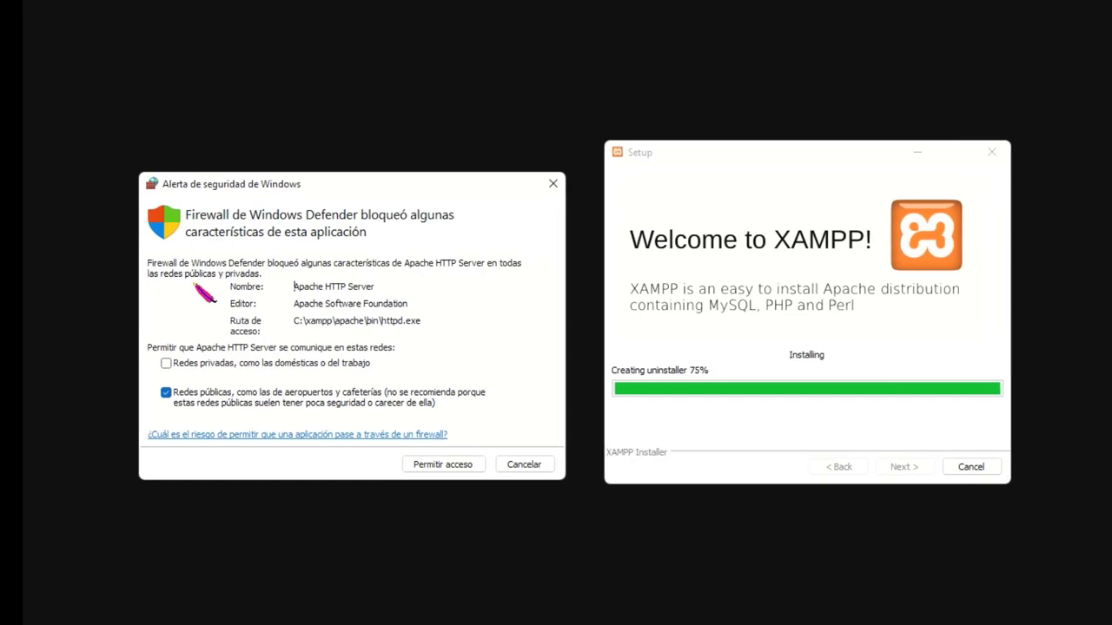
pyautogui.moveTo(399, 193); pyautogui.dragTo(396, 181)
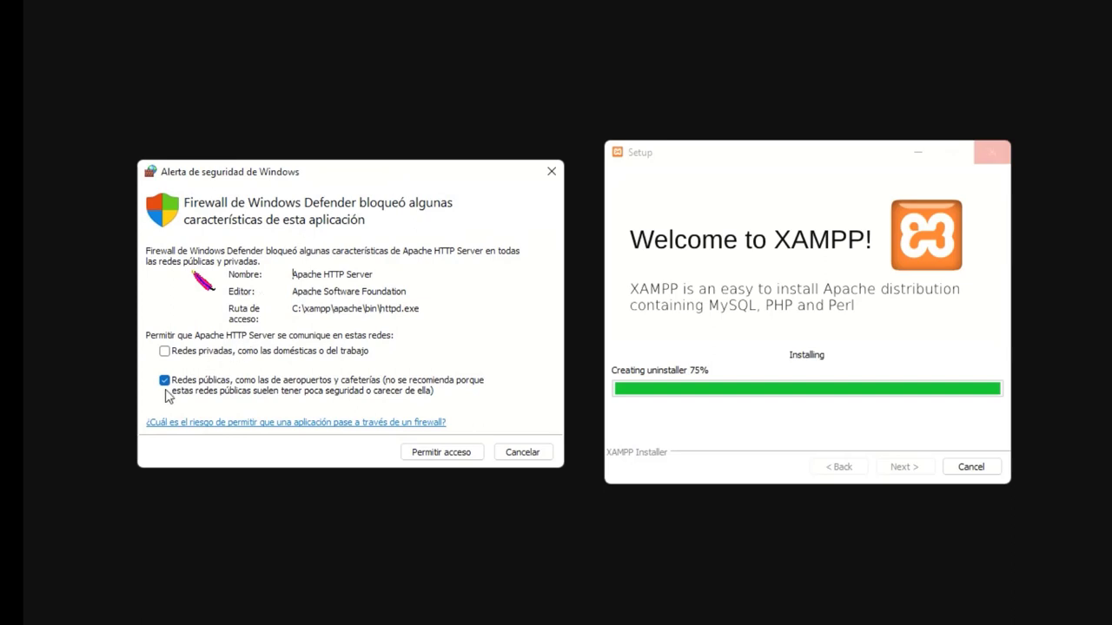
pyautogui.click(164, 351)
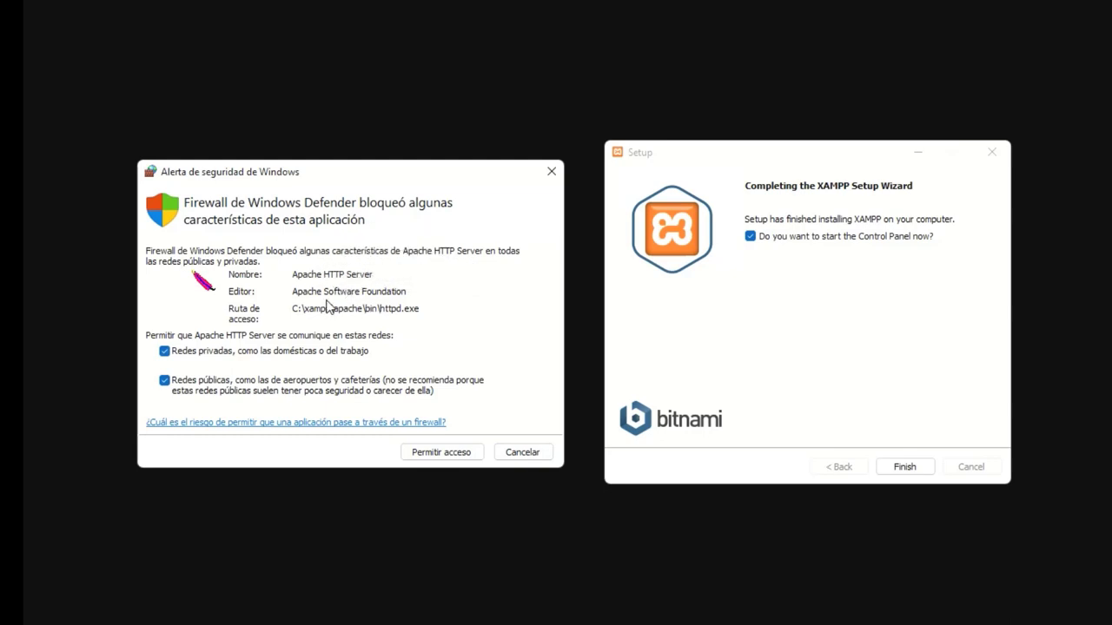
pyautogui.click(455, 459)
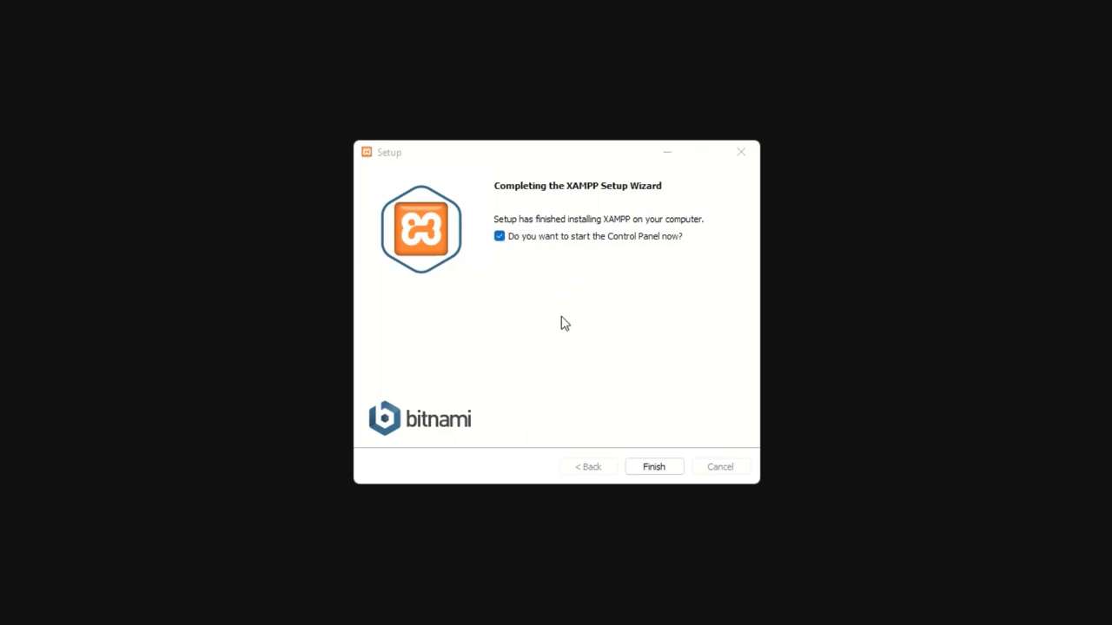
# Finish the XAMPP setup with the Control Panel set to start, and reposition the Control Panel window.
pyautogui.click(652, 468)
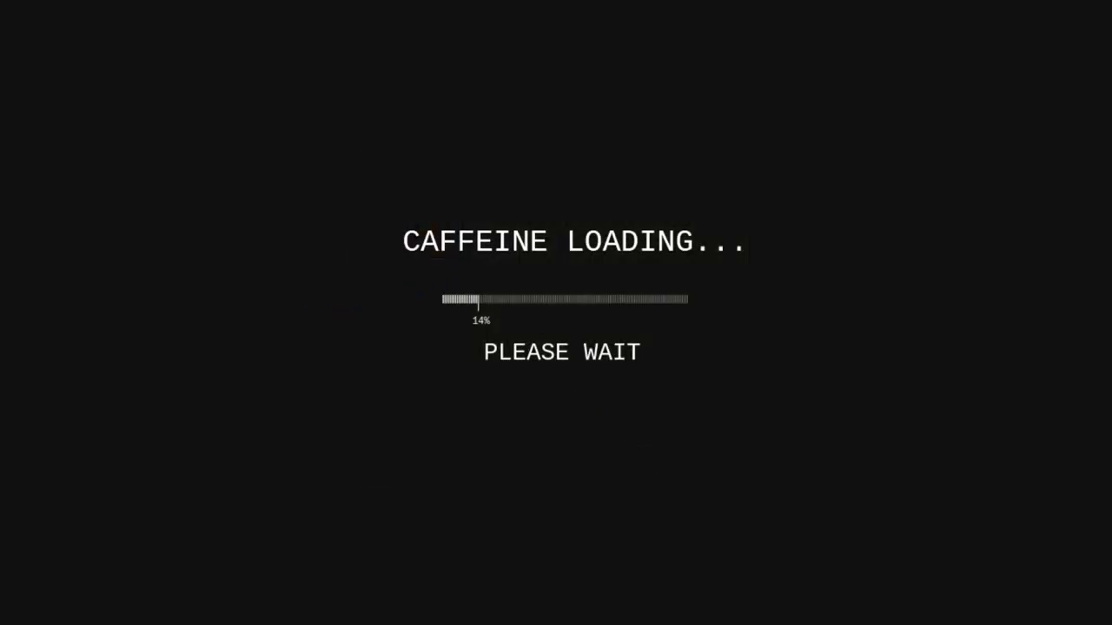
pyautogui.moveTo(426, 134); pyautogui.dragTo(528, 131)
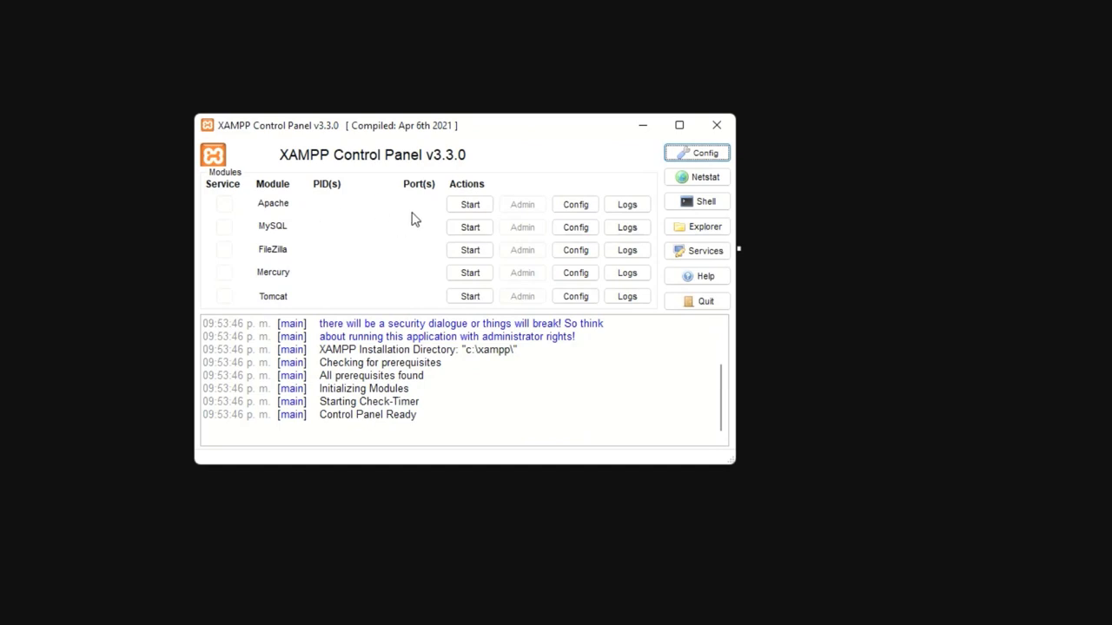
# Start the Apache and MySQL modules and allow mysqld.exe through the Windows Defender firewall on both private and public networks.
pyautogui.click(472, 207)
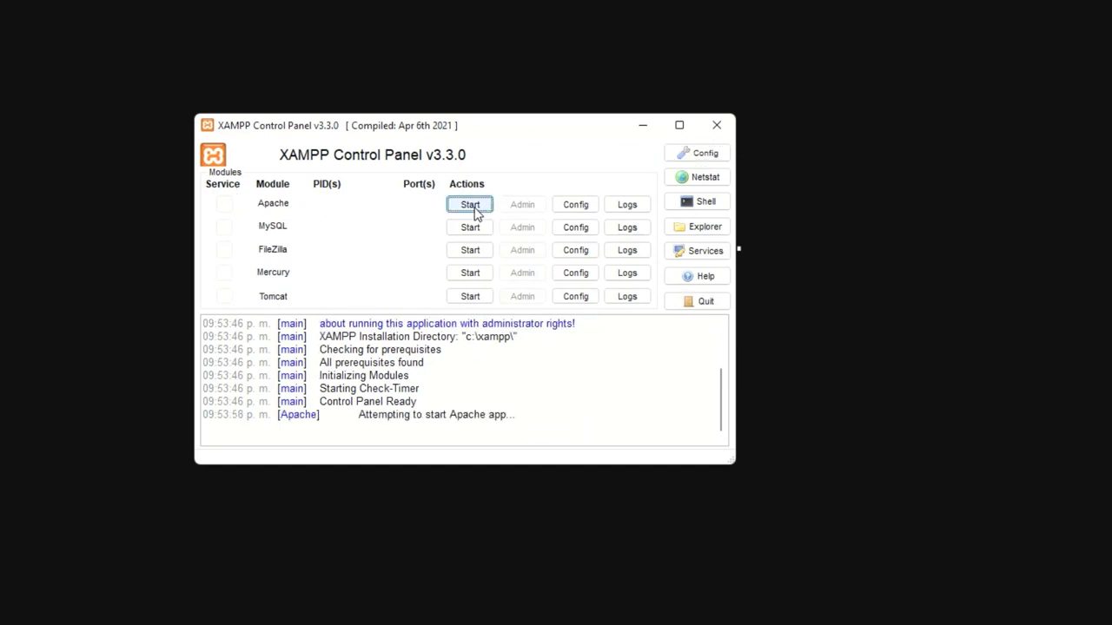
pyautogui.click(460, 229)
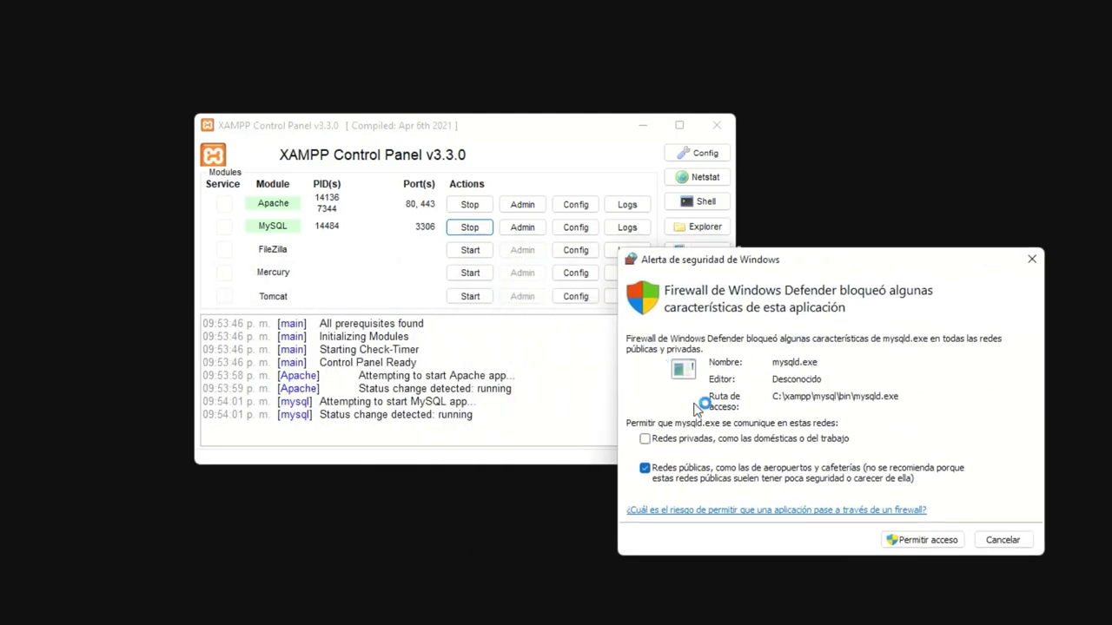
pyautogui.click(645, 439)
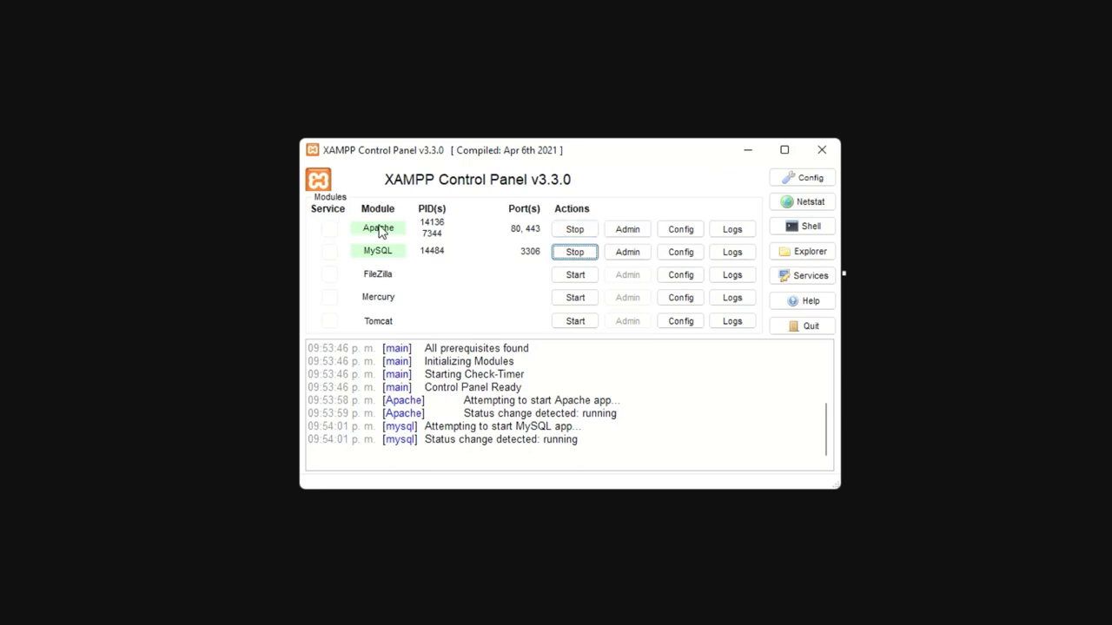
# Check the local XAMPP dashboard through Apache's admin page in the browser, and close the browser window.
pyautogui.click(639, 230)
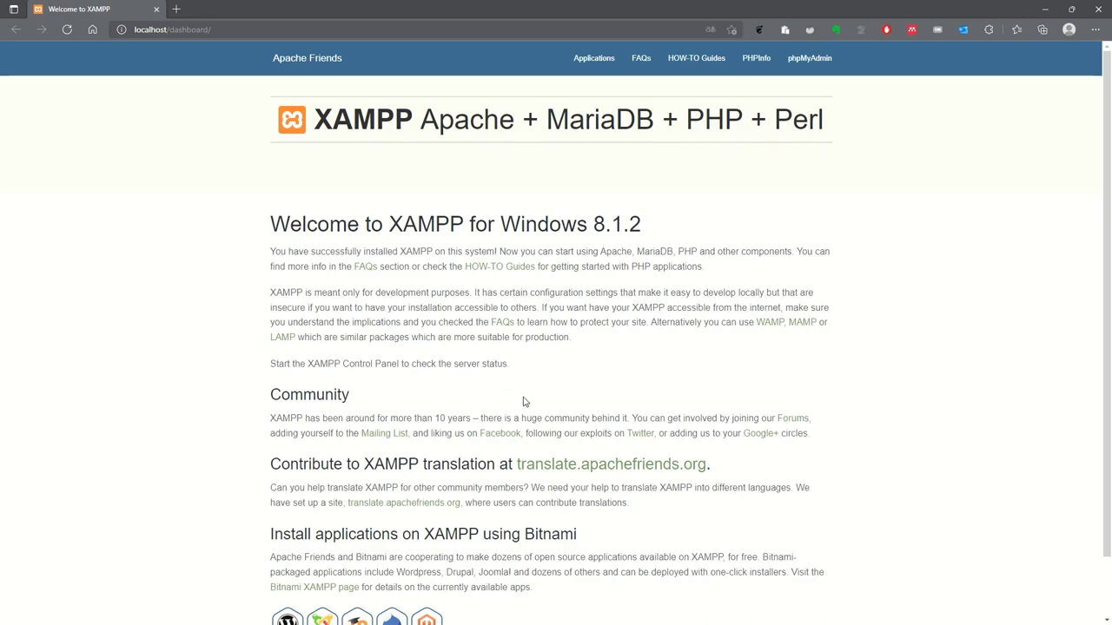
pyautogui.click(1086, 10)
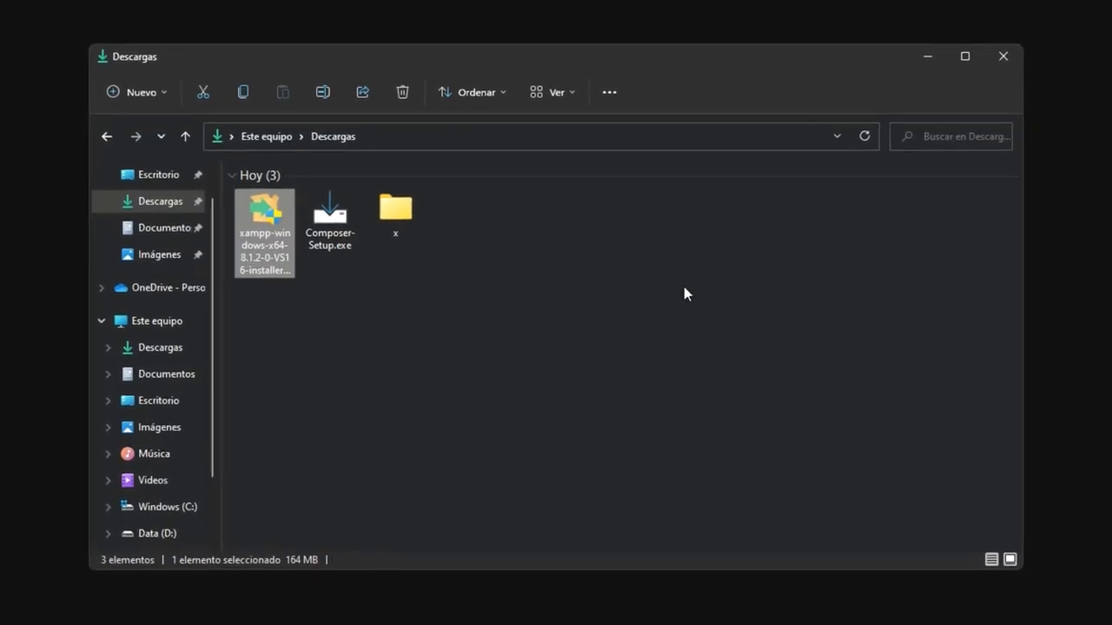
# Launch Composer-Setup.exe from the Descargas folder and minimize the folder window behind the install mode dialog.
pyautogui.click(684, 288)
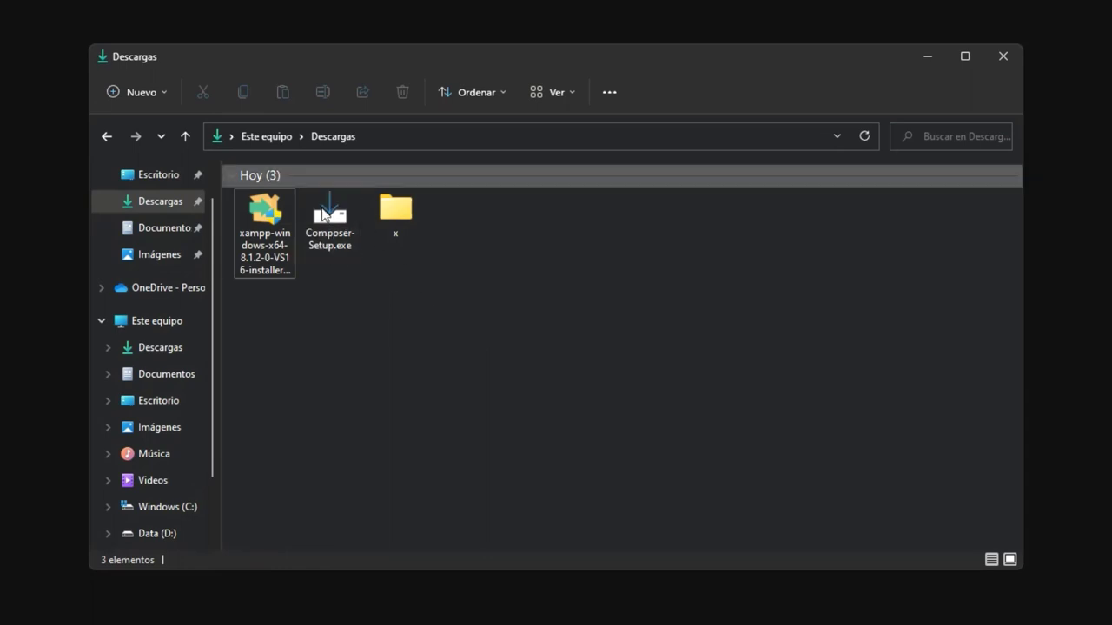
pyautogui.click(318, 236)
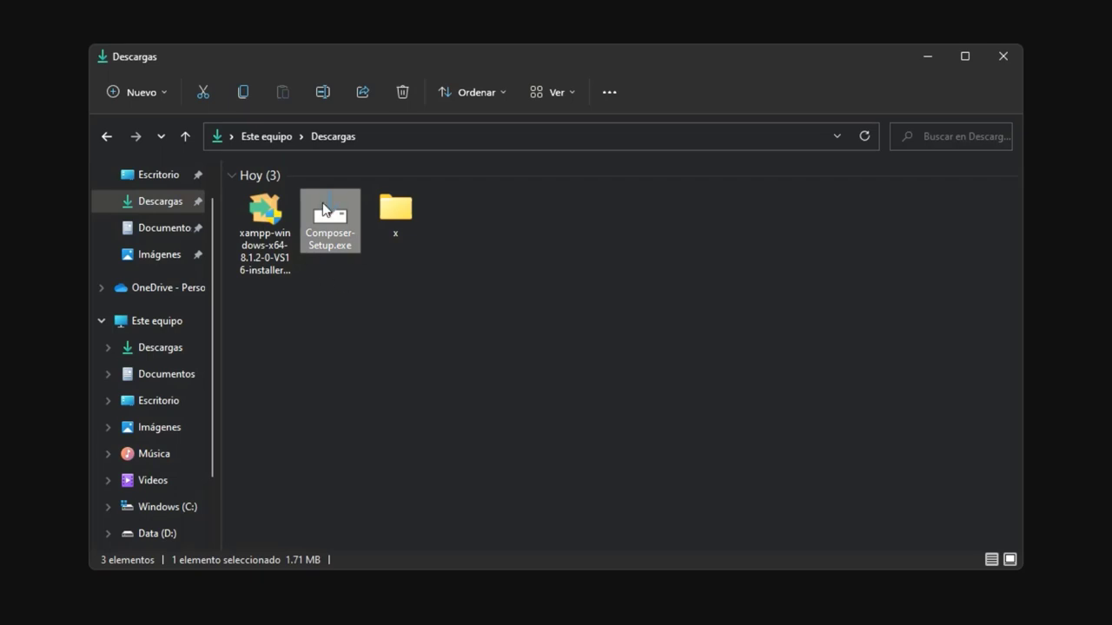
pyautogui.doubleClick(331, 231)
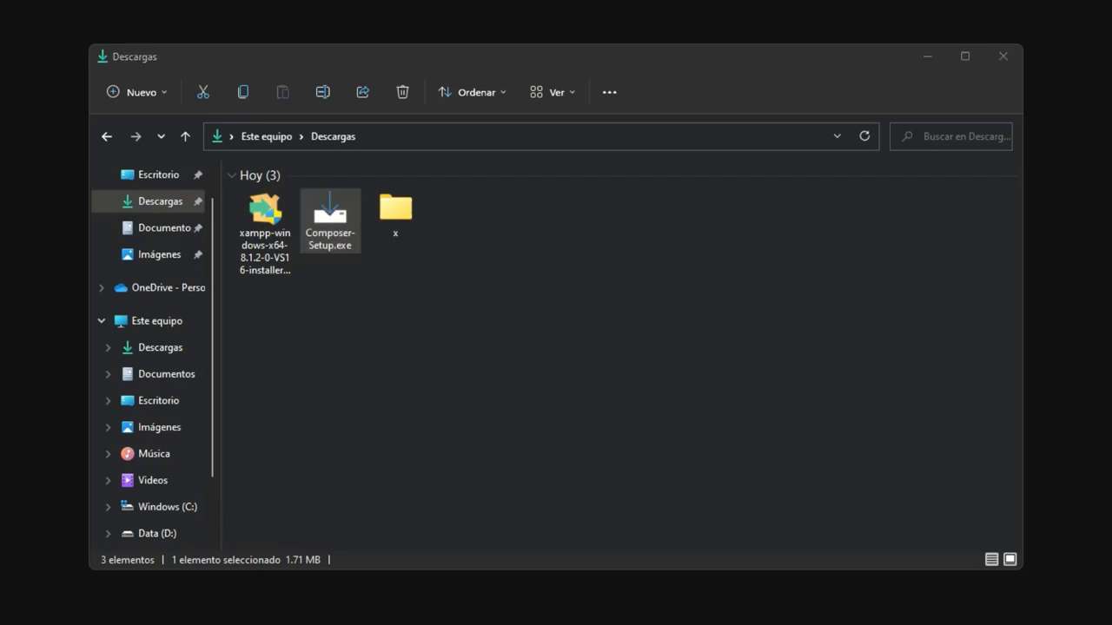
pyautogui.moveTo(626, 188); pyautogui.dragTo(585, 193)
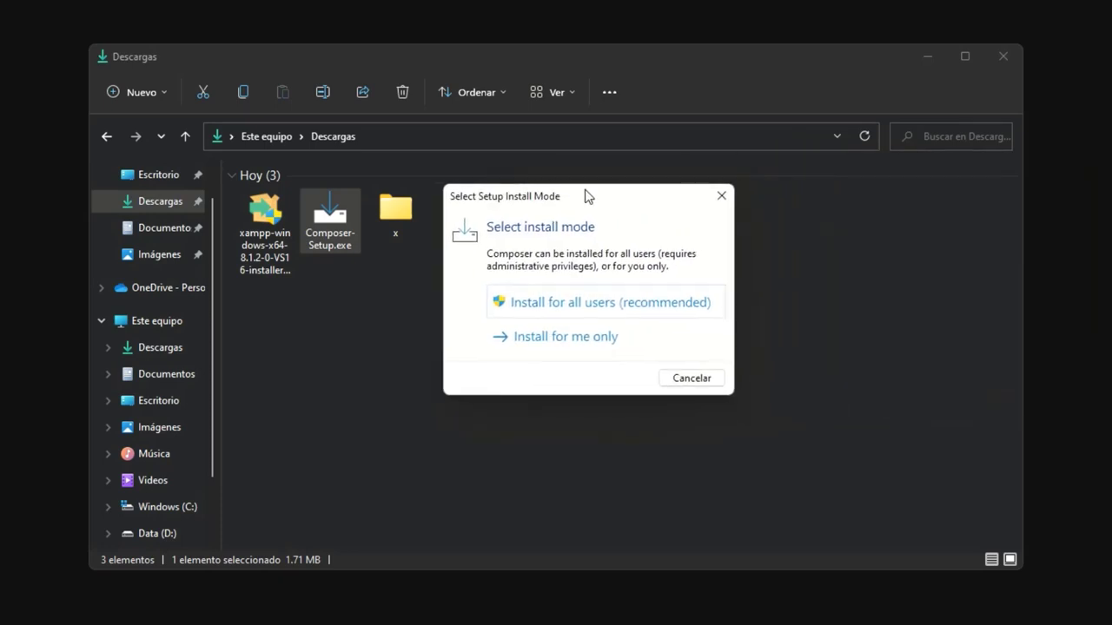
pyautogui.click(928, 54)
pyautogui.click(728, 87)
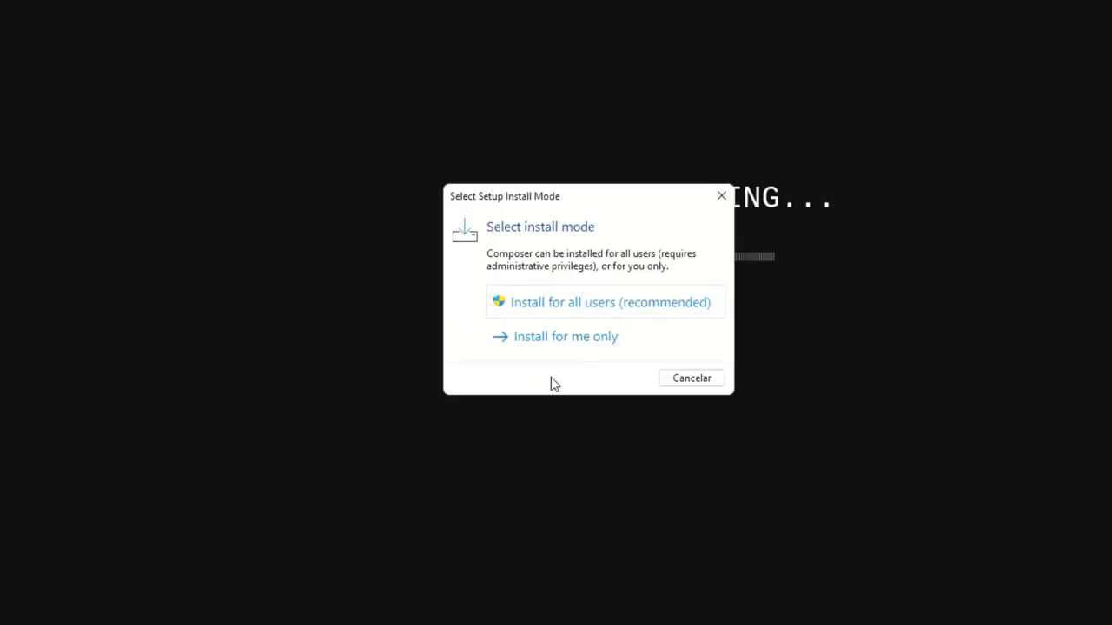
# Choose to install Composer for all users and continue with Developer mode off.
pyautogui.moveTo(594, 197); pyautogui.dragTo(648, 148)
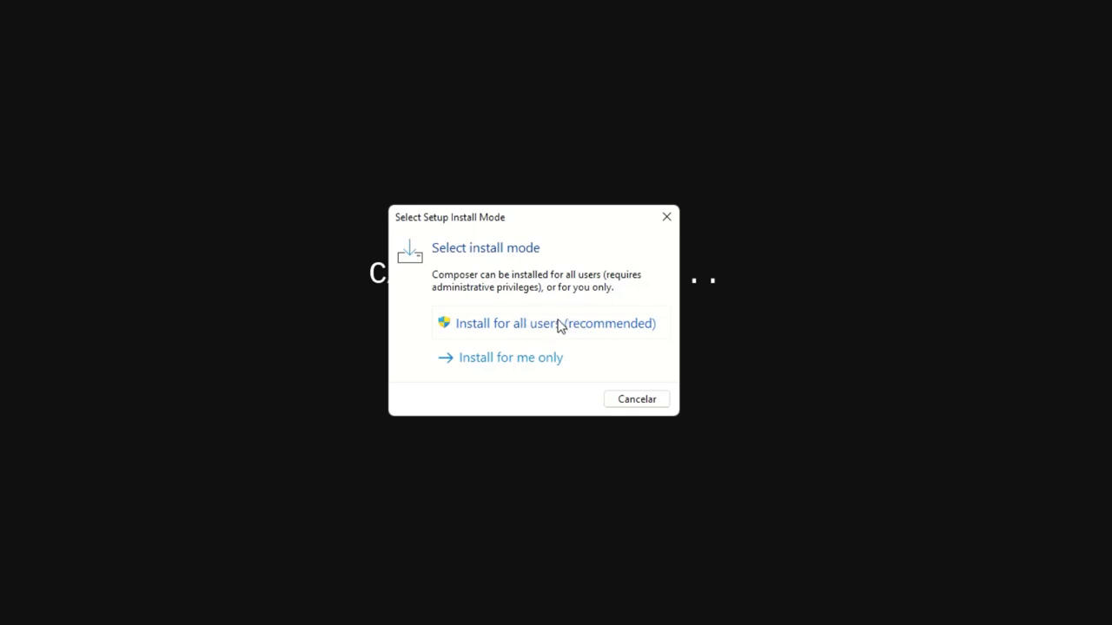
pyautogui.click(518, 324)
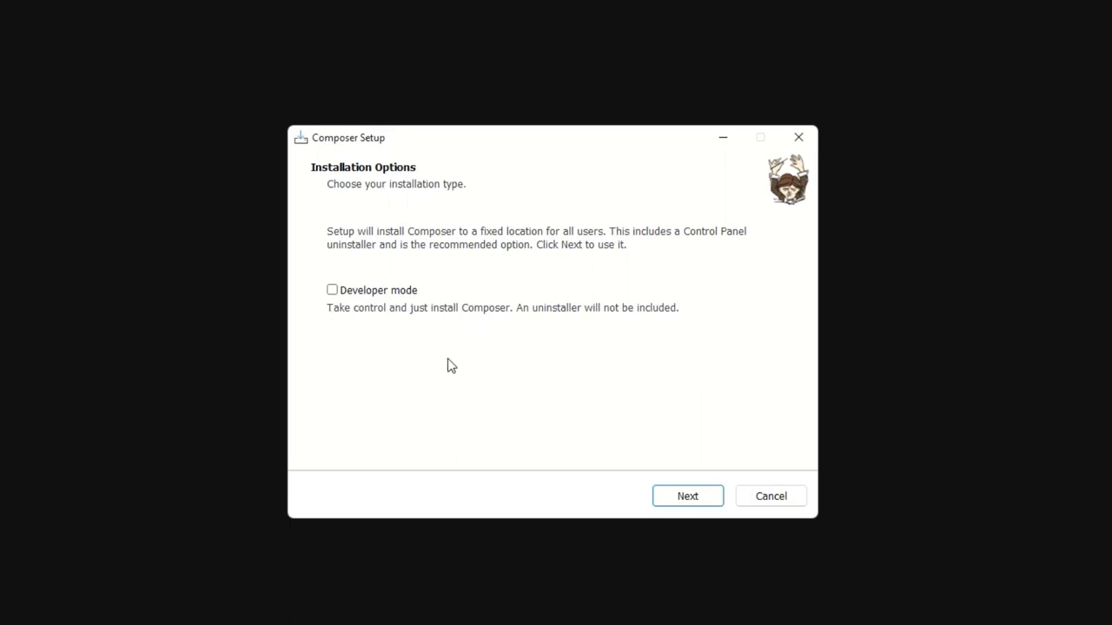
pyautogui.click(690, 497)
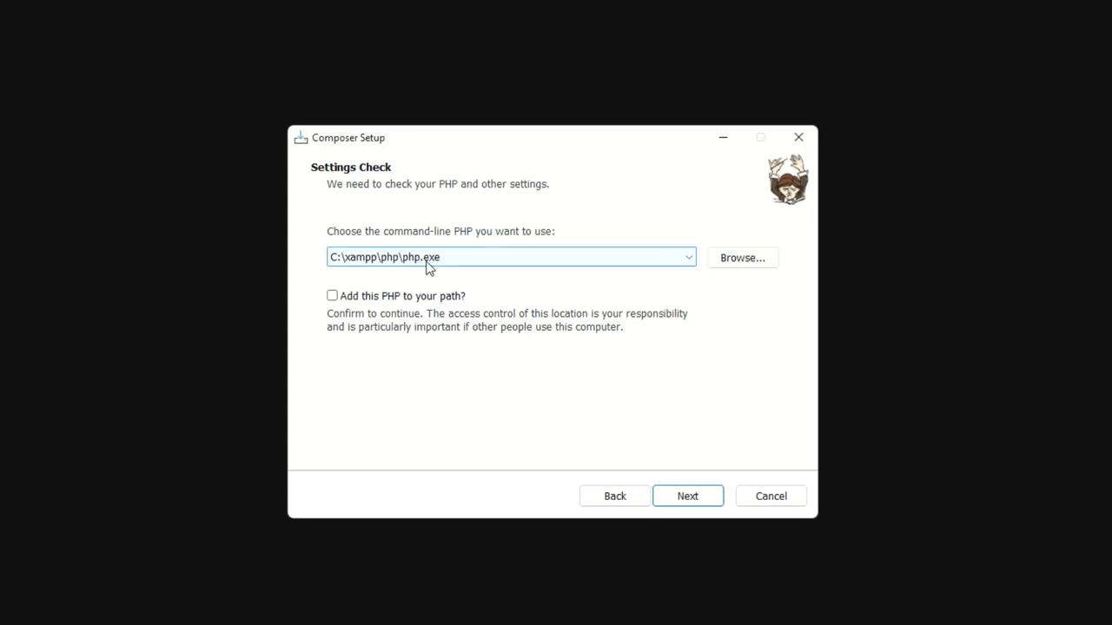
# Browse to C:\xampp\php and choose php.exe as the command-line PHP for Composer.
pyautogui.click(745, 265)
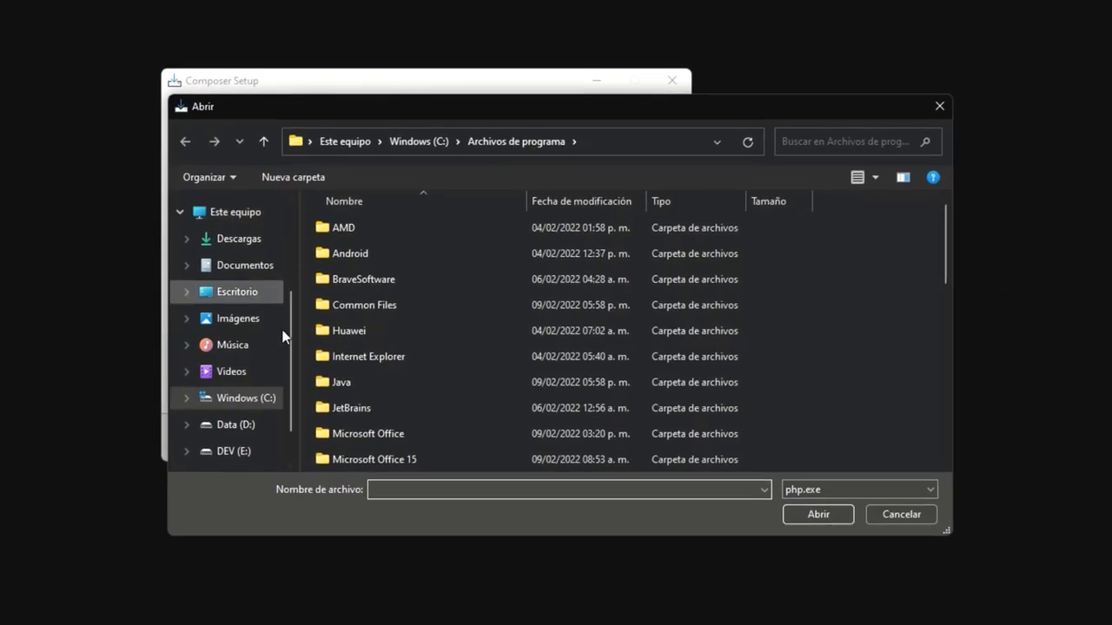
pyautogui.scroll(-2, 256, 350)
pyautogui.click(252, 341)
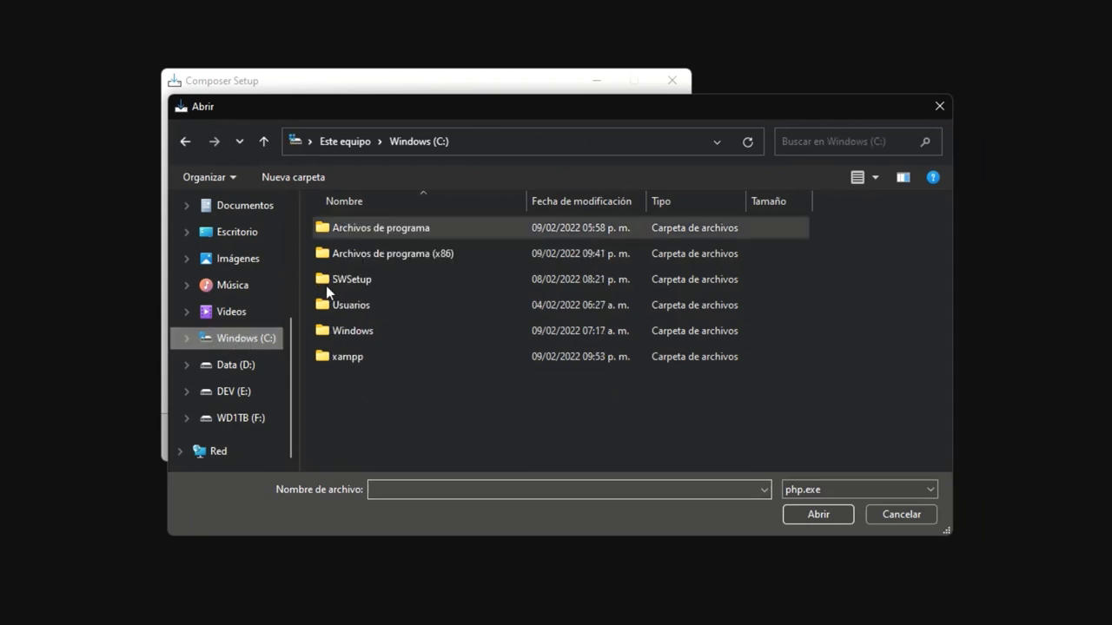
pyautogui.click(347, 356)
pyautogui.doubleClick(346, 356)
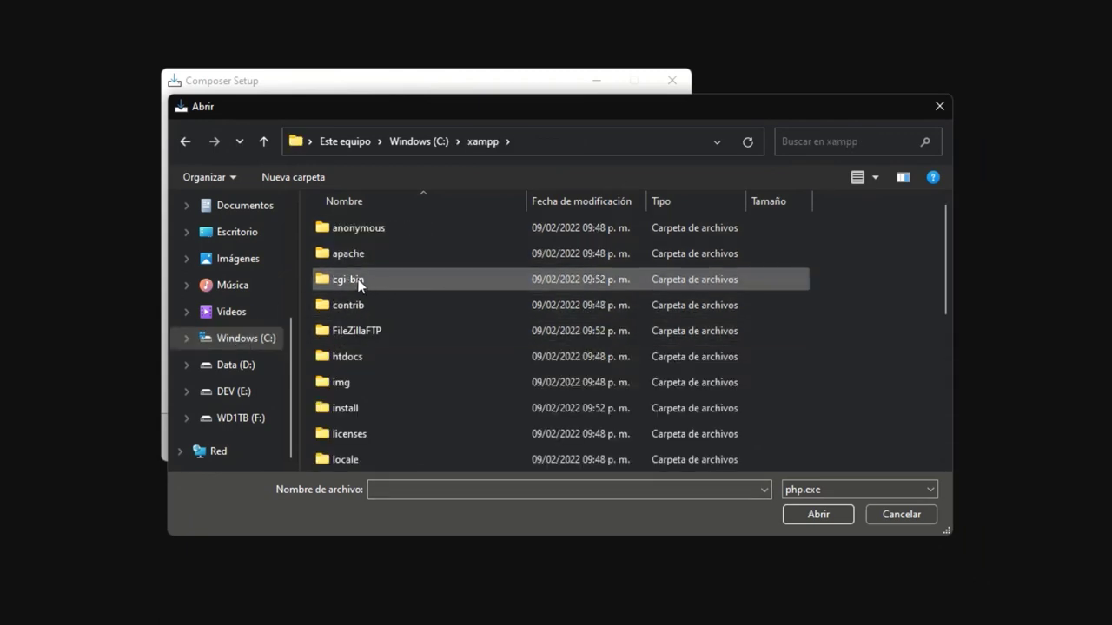
pyautogui.scroll(-3, 361, 307)
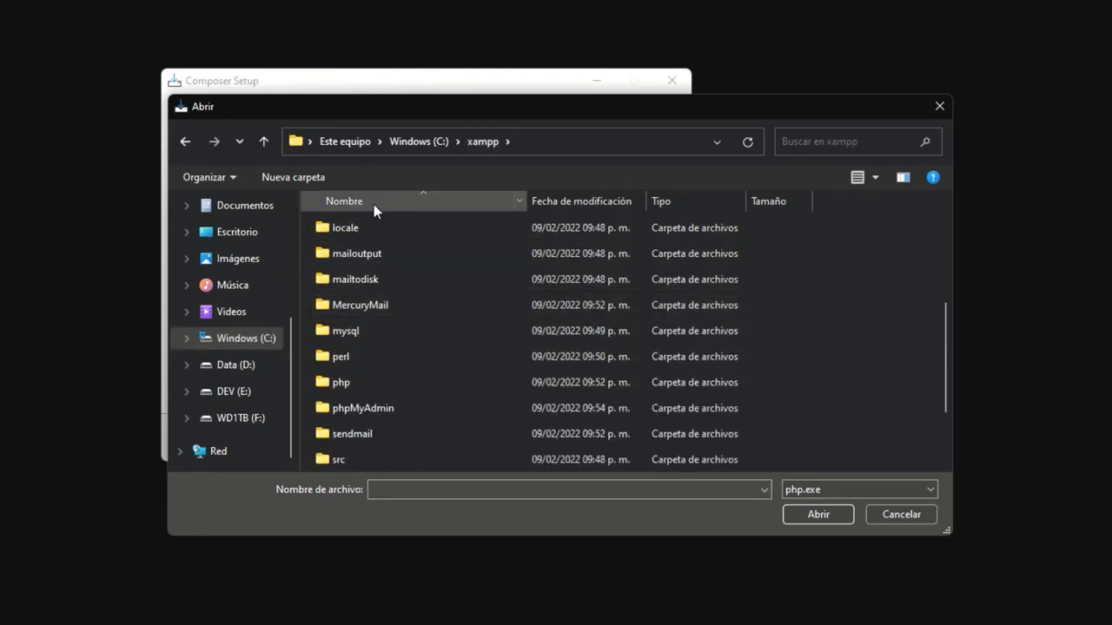
pyautogui.scroll(2, 383, 302)
pyautogui.scroll(-4, 361, 323)
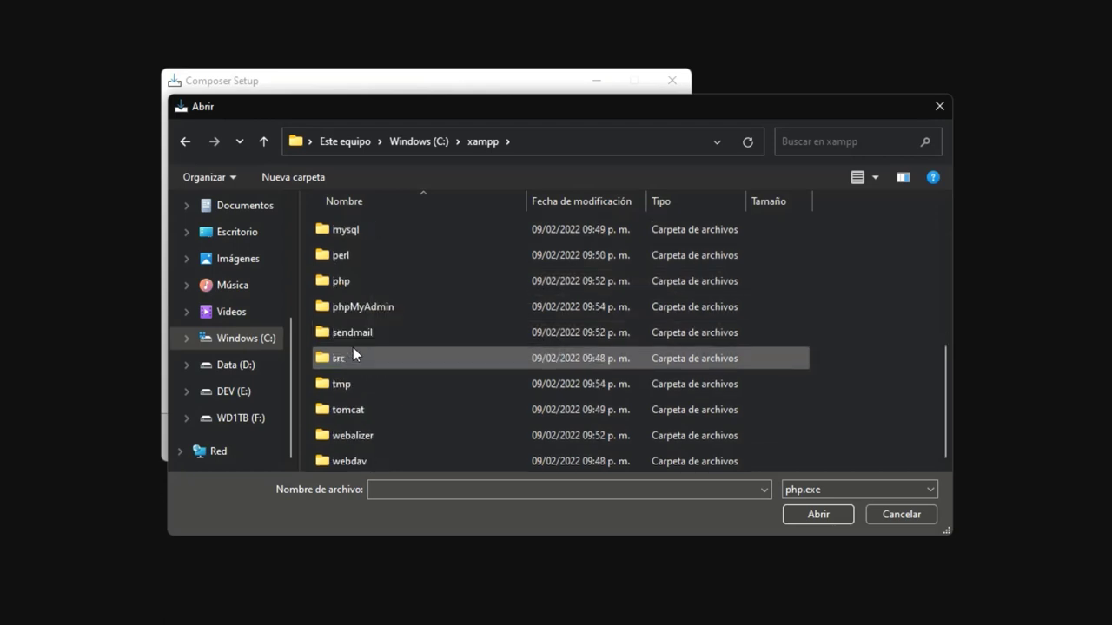
pyautogui.doubleClick(345, 278)
pyautogui.scroll(-3, 435, 277)
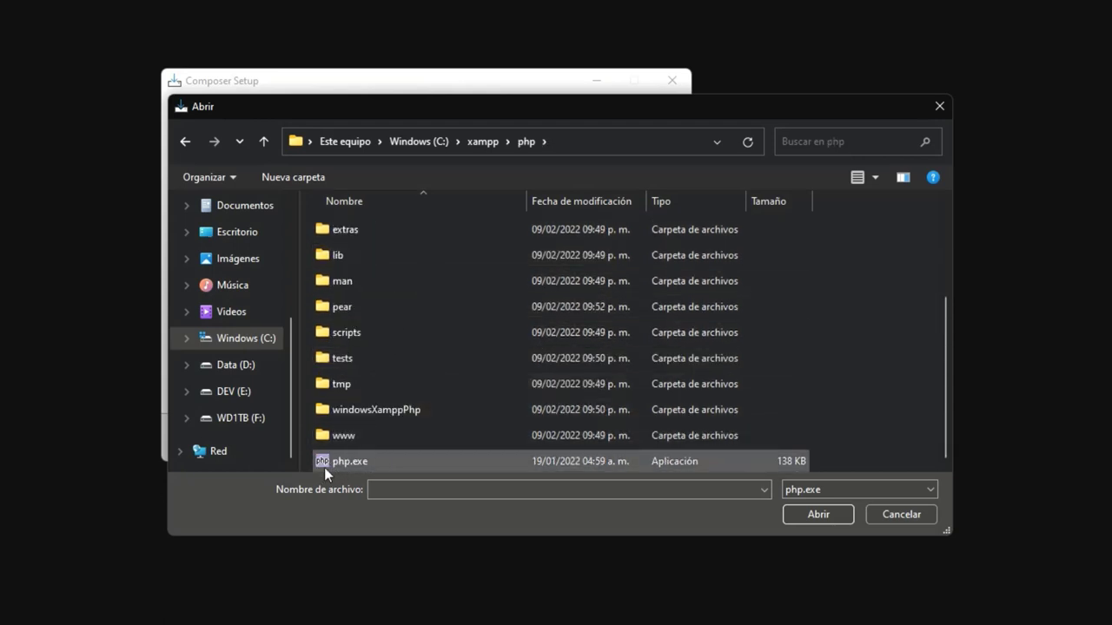
pyautogui.hotkey('ctrl', 'shift', '4')
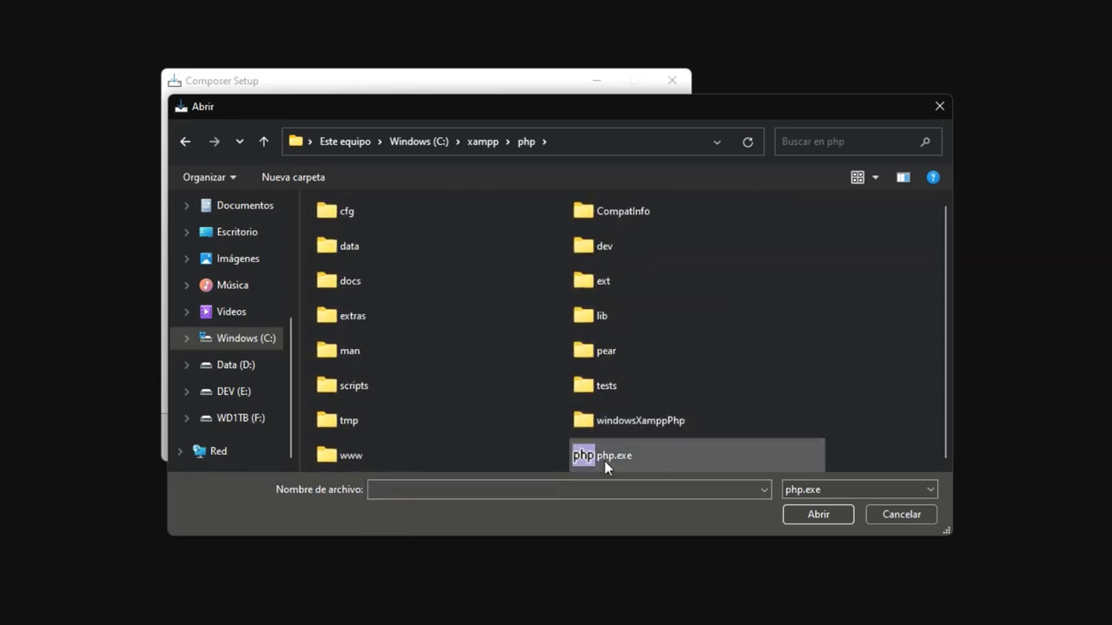
pyautogui.click(624, 460)
pyautogui.doubleClick(590, 456)
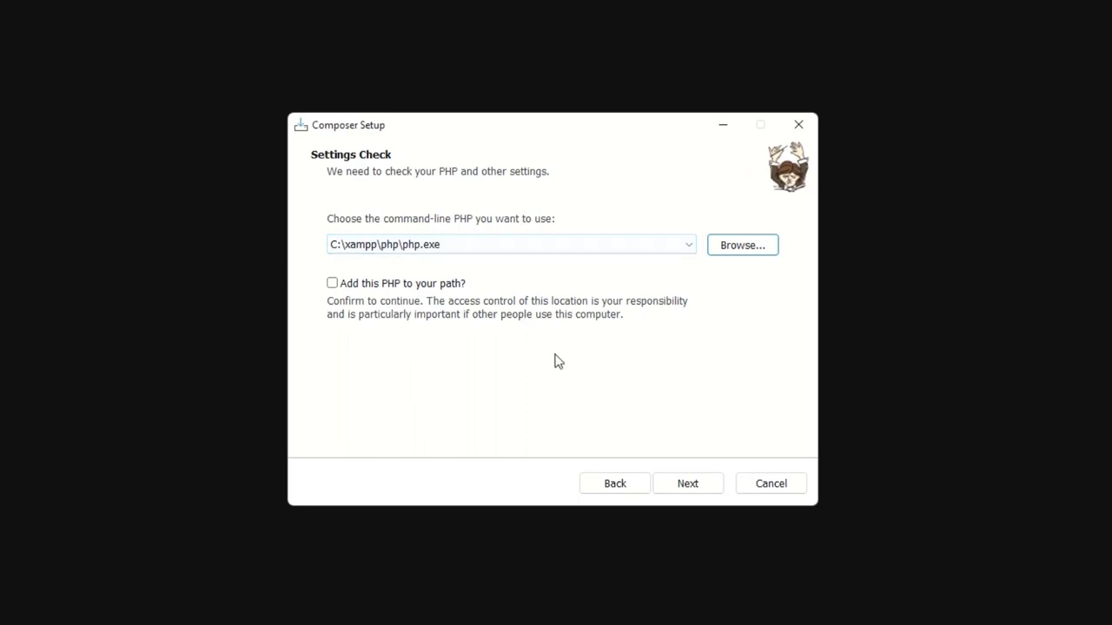
# Enable adding this PHP to the path and continue the Composer setup without a proxy server.
pyautogui.click(339, 283)
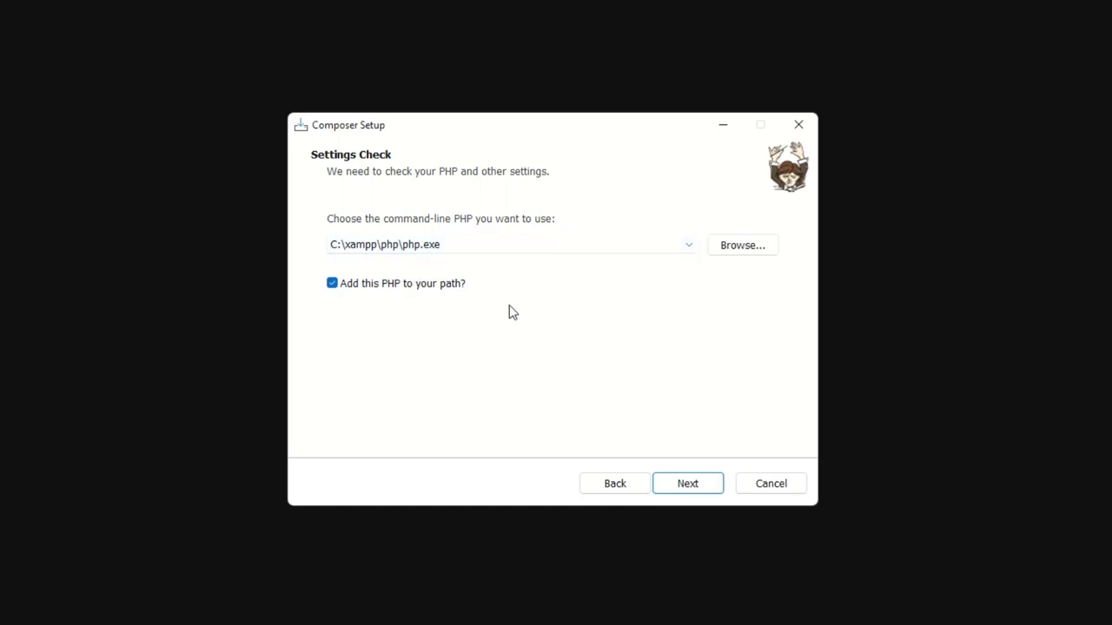
pyautogui.click(689, 484)
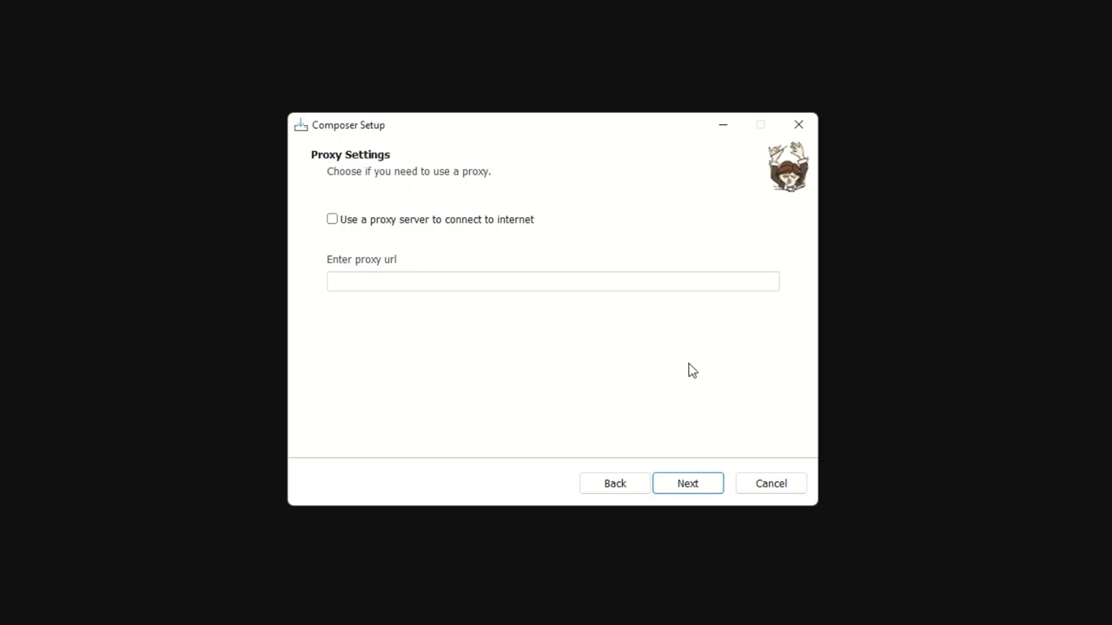
pyautogui.click(708, 489)
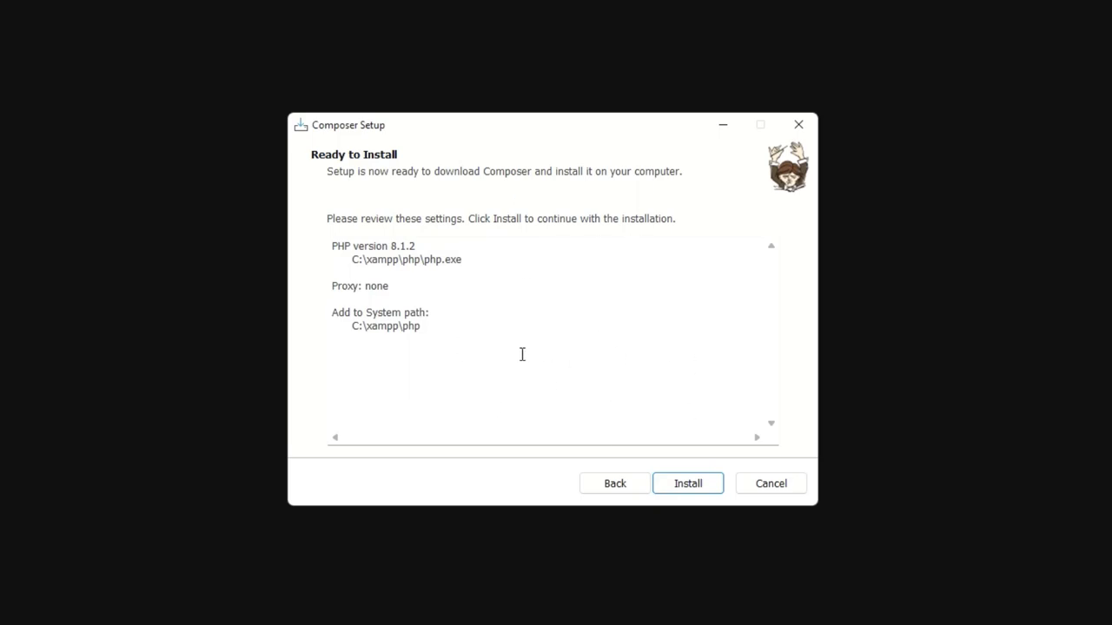
# Install Composer with the reviewed settings and finish the setup without viewing the online documentation.
pyautogui.click(702, 488)
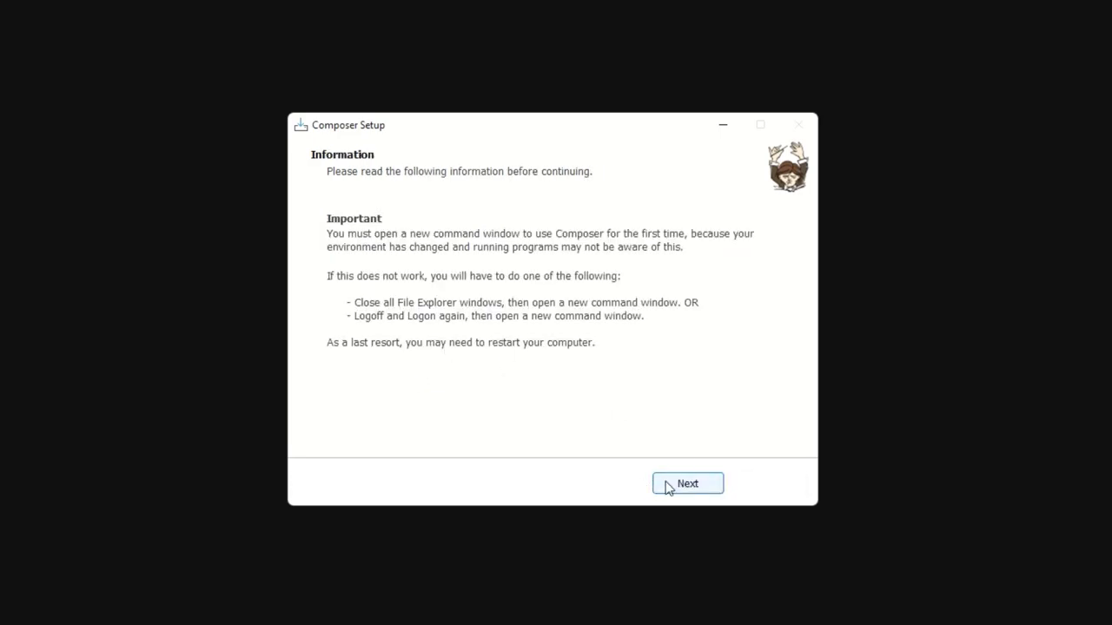
pyautogui.click(667, 484)
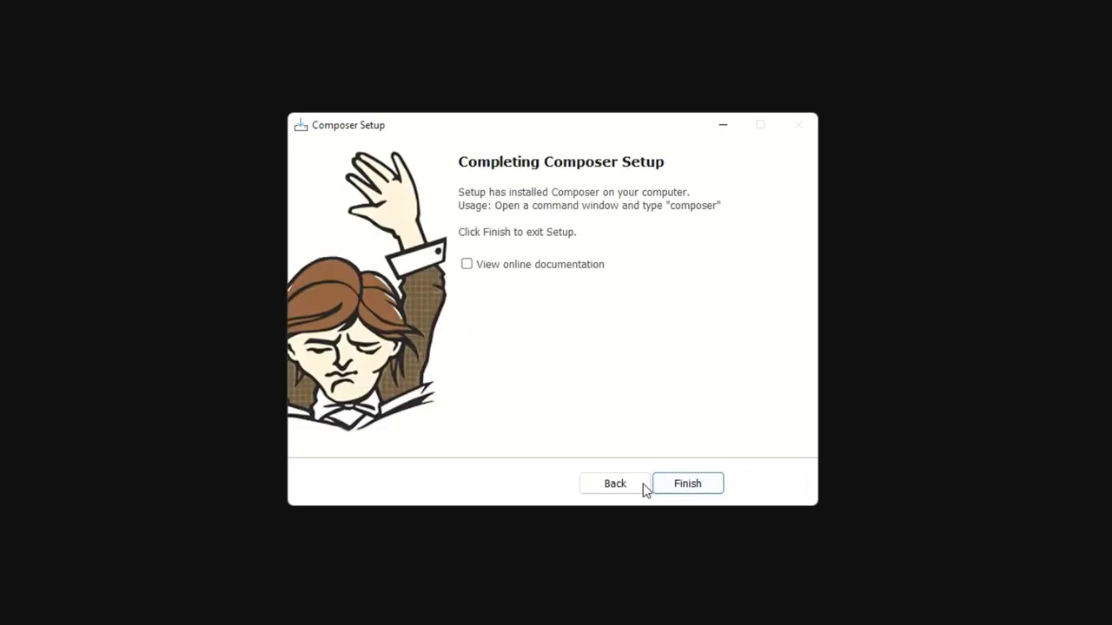
pyautogui.click(687, 483)
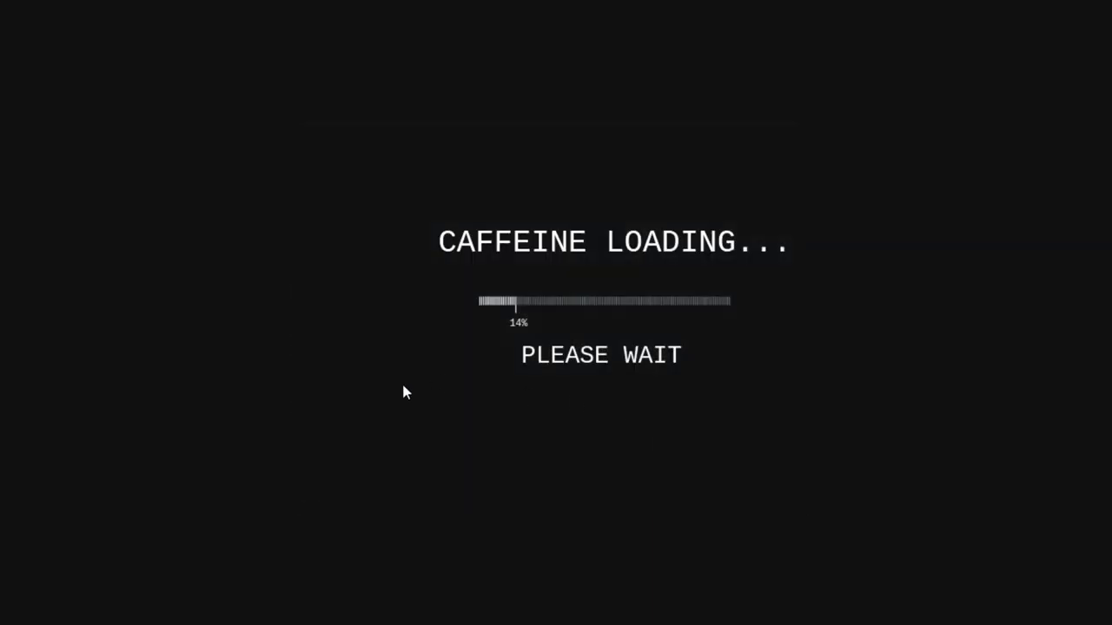
# Open a new command prompt in Windows Terminal and enlarge its text for readability.
pyautogui.rightClick(96, 223)
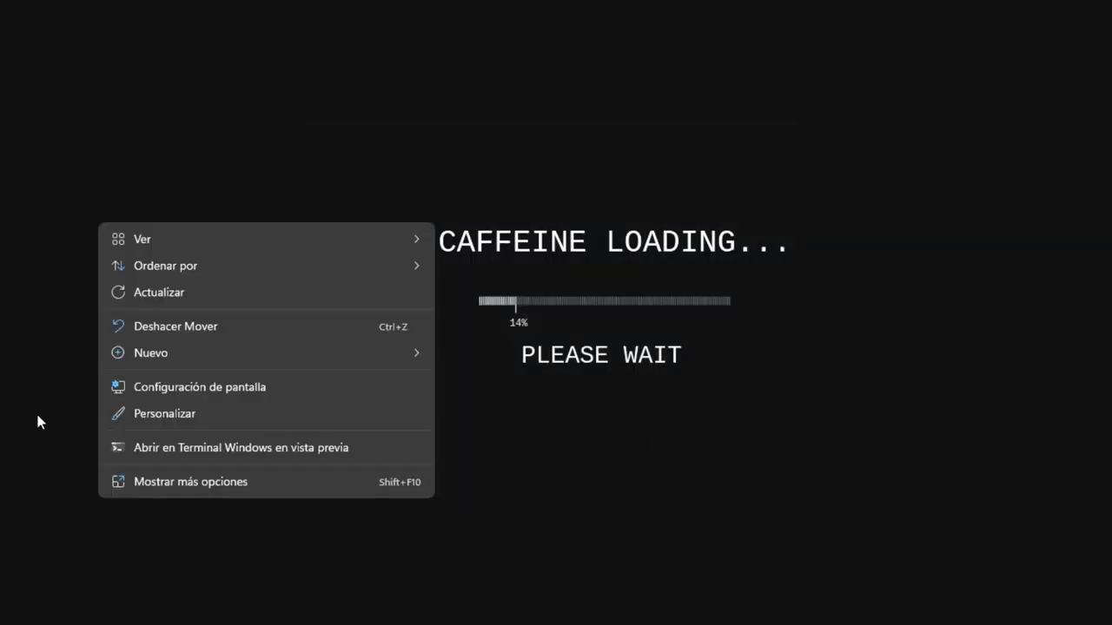
pyautogui.click(291, 558)
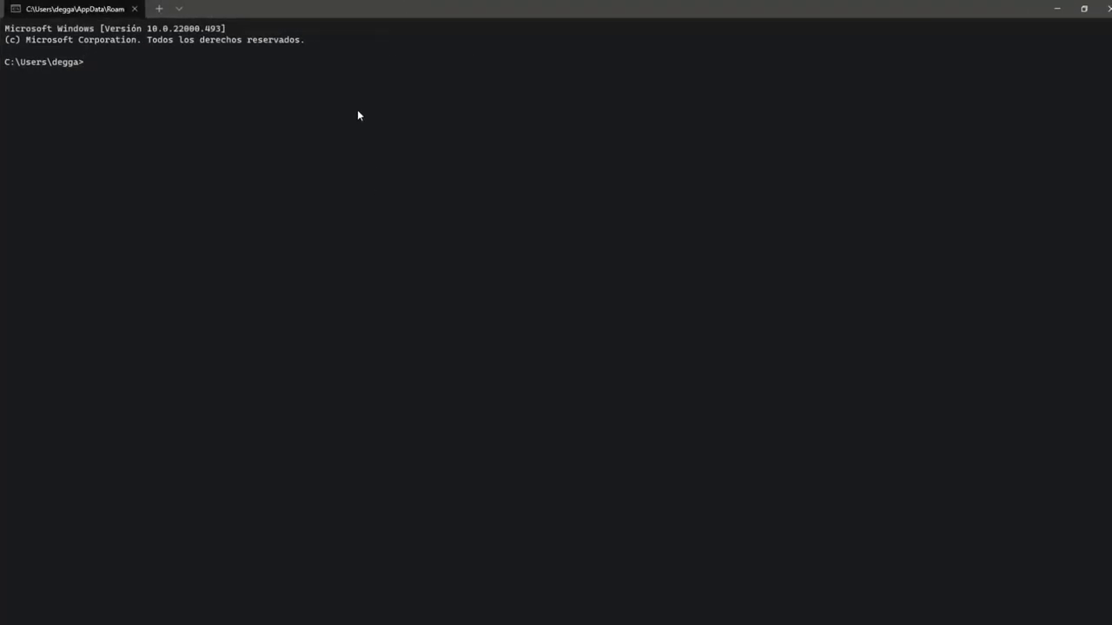
pyautogui.hotkey('ctrl', '+')
pyautogui.hotkey('ctrl', '+')
pyautogui.hotkey('ctrl', '+')
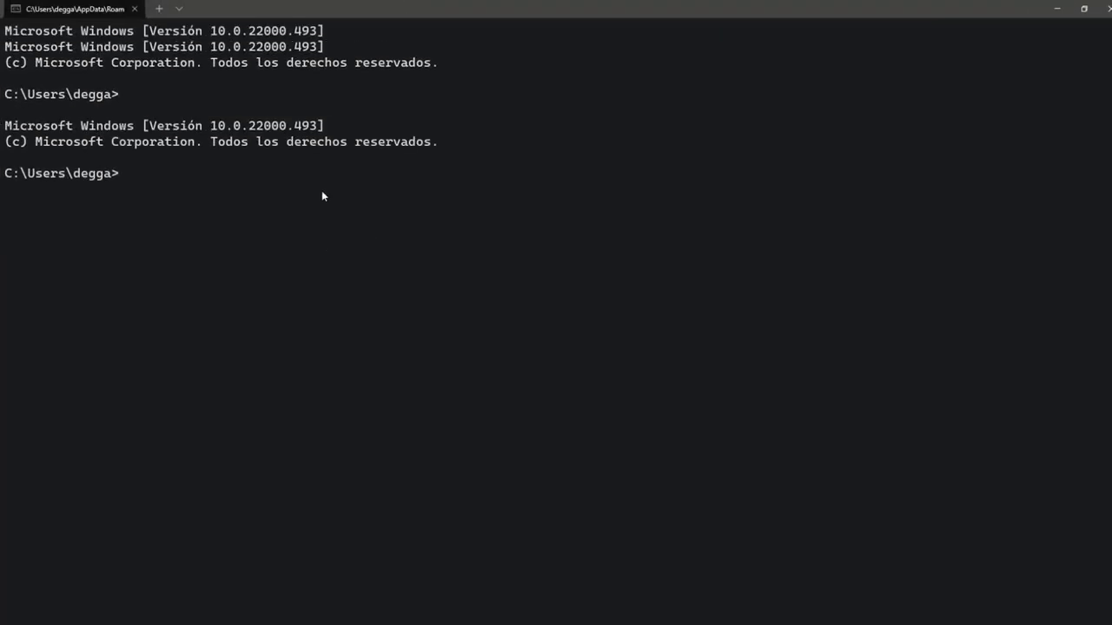
pyautogui.scroll(-2, 321, 195)
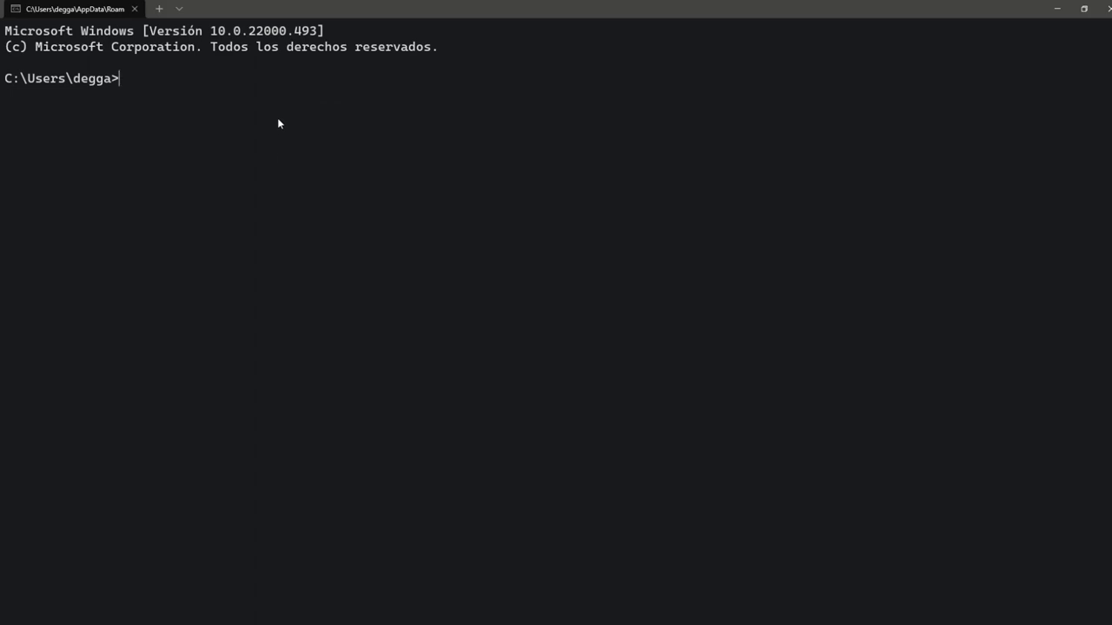
# Check the installed PHP with php --version and highlight the version in the output.
pyautogui.write('php --version')
pyautogui.press('Return')
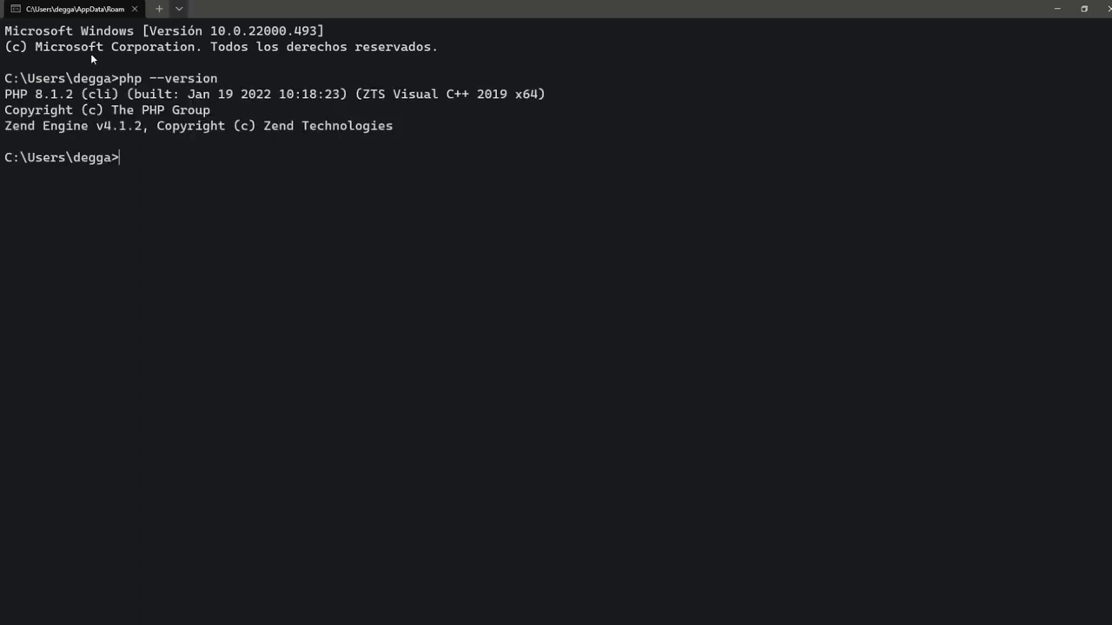
pyautogui.moveTo(7, 96); pyautogui.dragTo(71, 98)
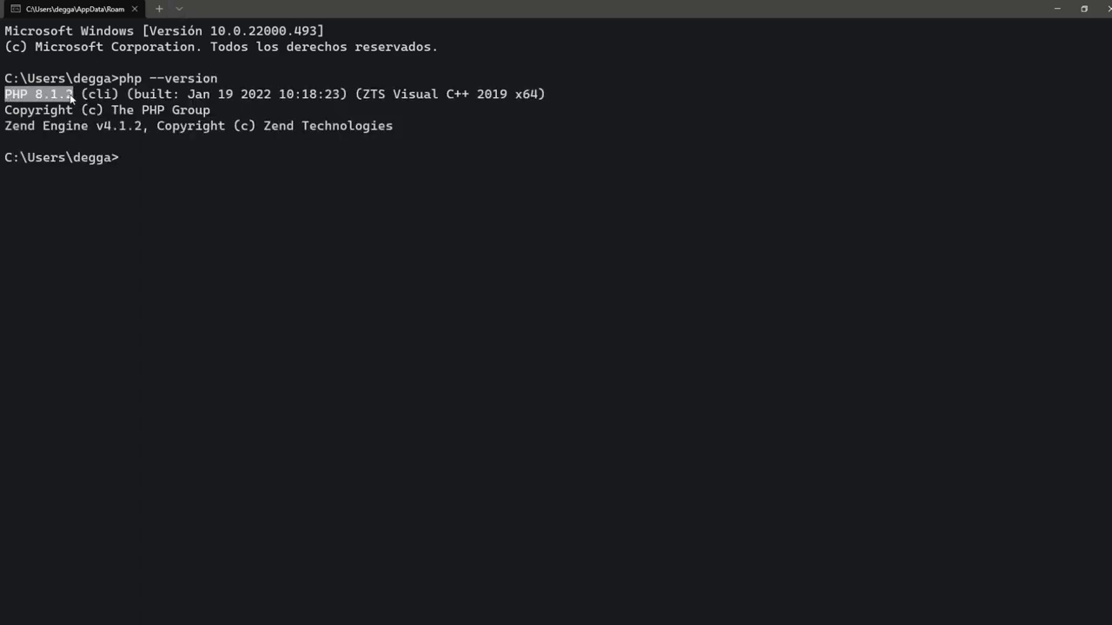
pyautogui.scroll(2, 294, 205)
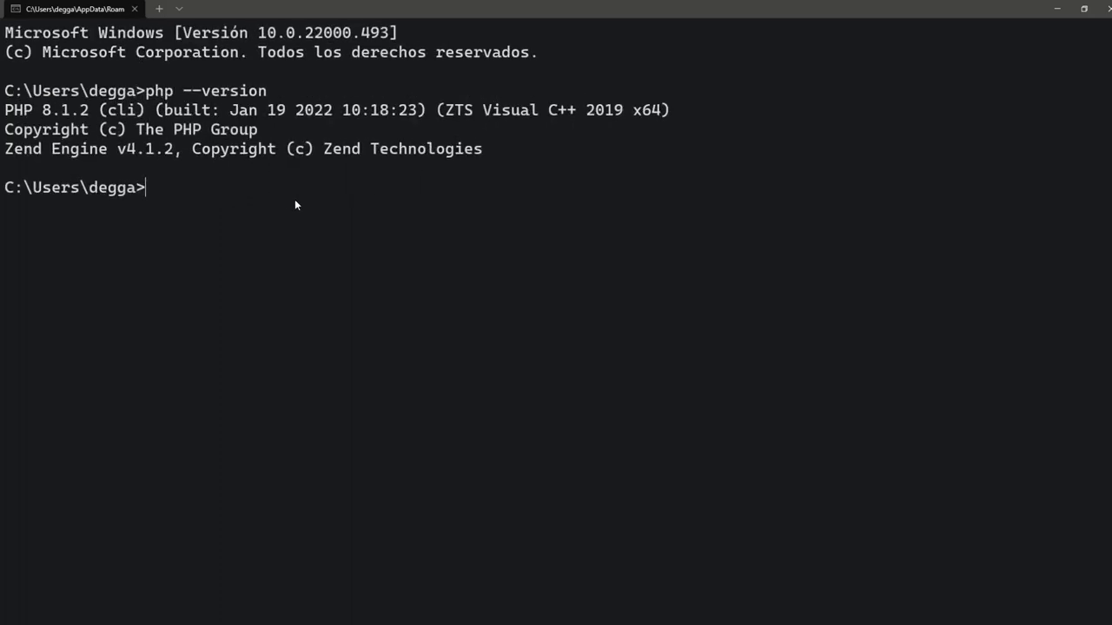
pyautogui.moveTo(7, 109); pyautogui.dragTo(90, 111)
pyautogui.hotkey('ctrl', 'c')
# Check the installed Composer with composer --version, highlight the version number and clear the selection.
pyautogui.write('composer ')
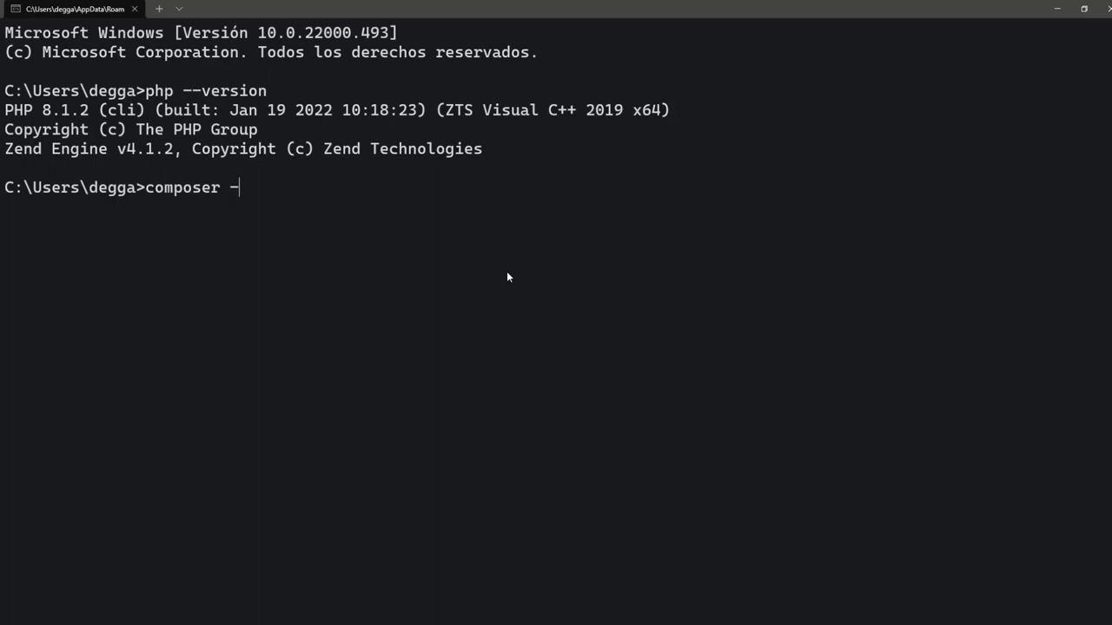
pyautogui.write('--version')
pyautogui.press('Return')
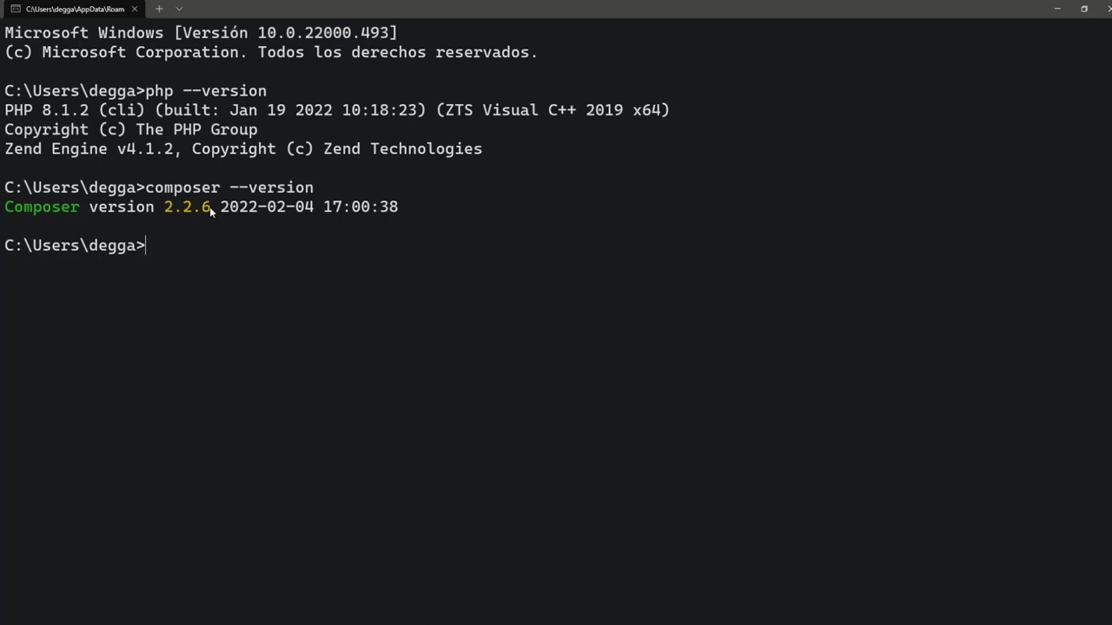
pyautogui.moveTo(209, 206); pyautogui.dragTo(165, 209)
pyautogui.click(214, 247)
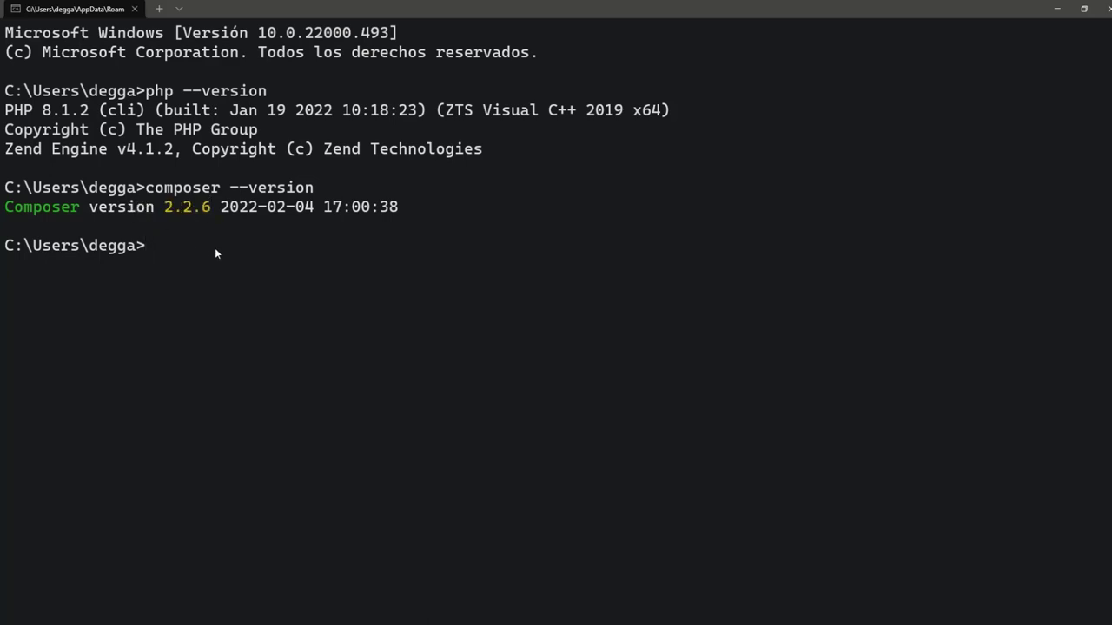